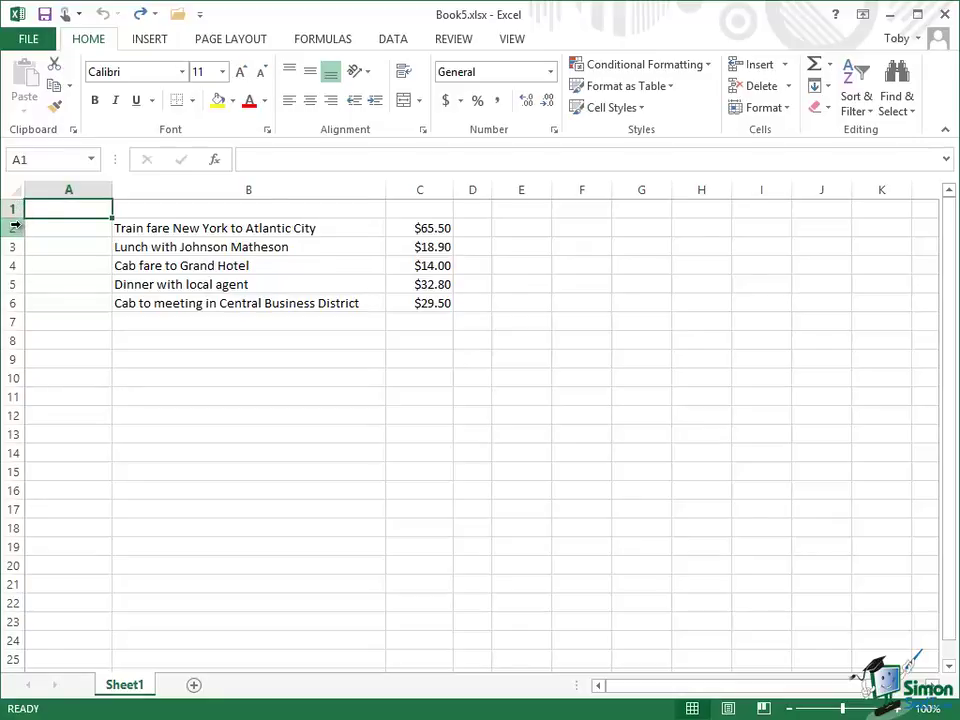
# - Insert a blank sheet row above the train fare entry in row 2
pyautogui.click(15, 227)
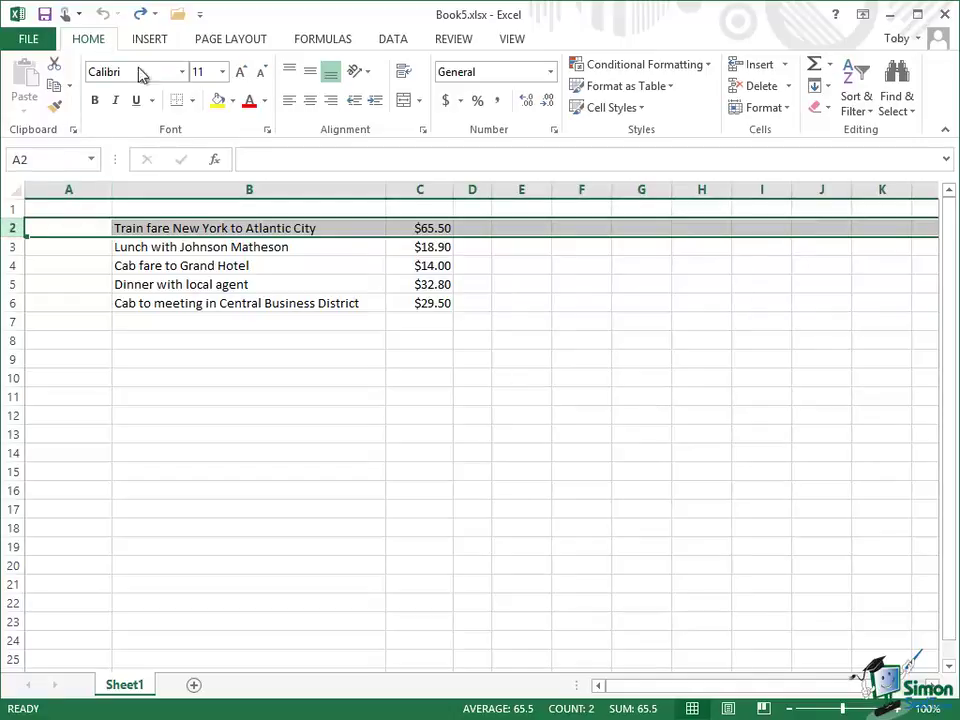
pyautogui.click(788, 66)
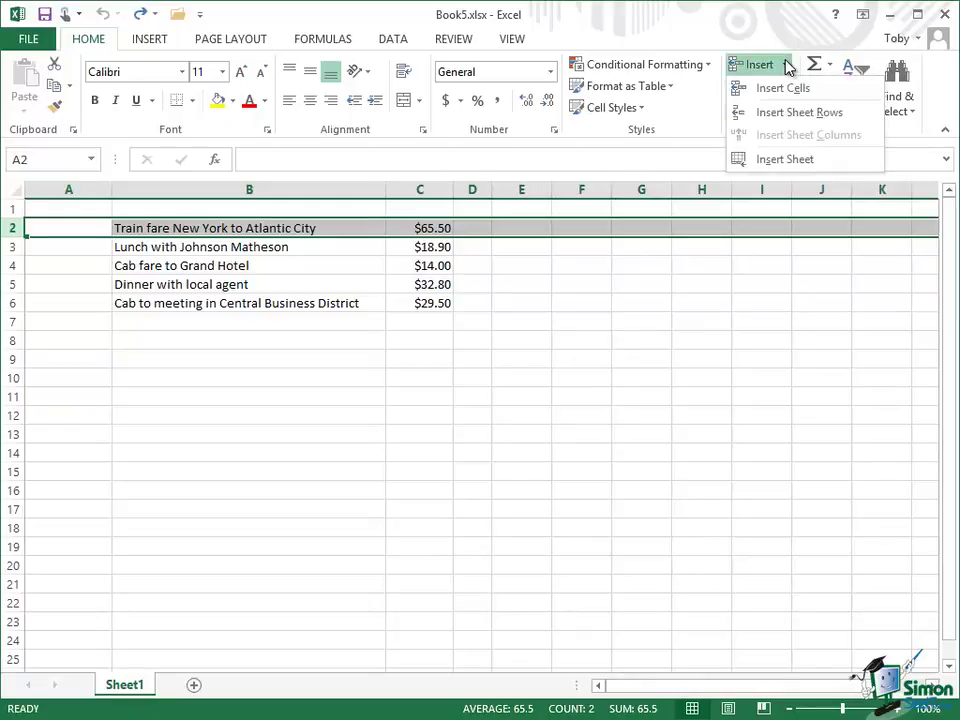
pyautogui.click(800, 114)
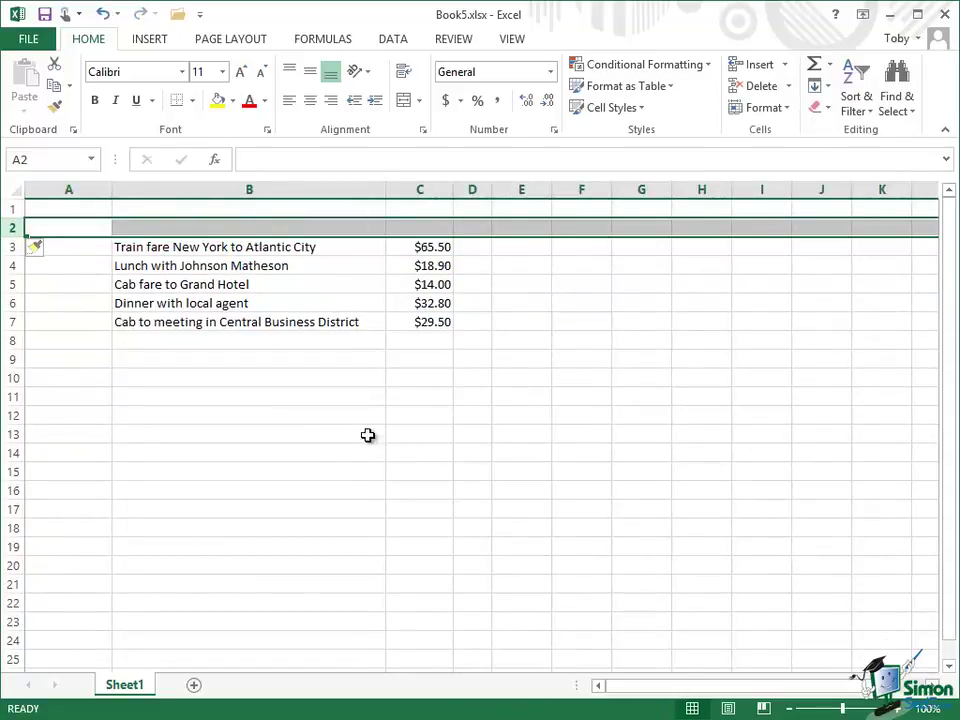
# - Insert two blank sheet rows above the train fare entry in row 3 and undo that insertion
pyautogui.moveTo(8, 246); pyautogui.dragTo(8, 268)
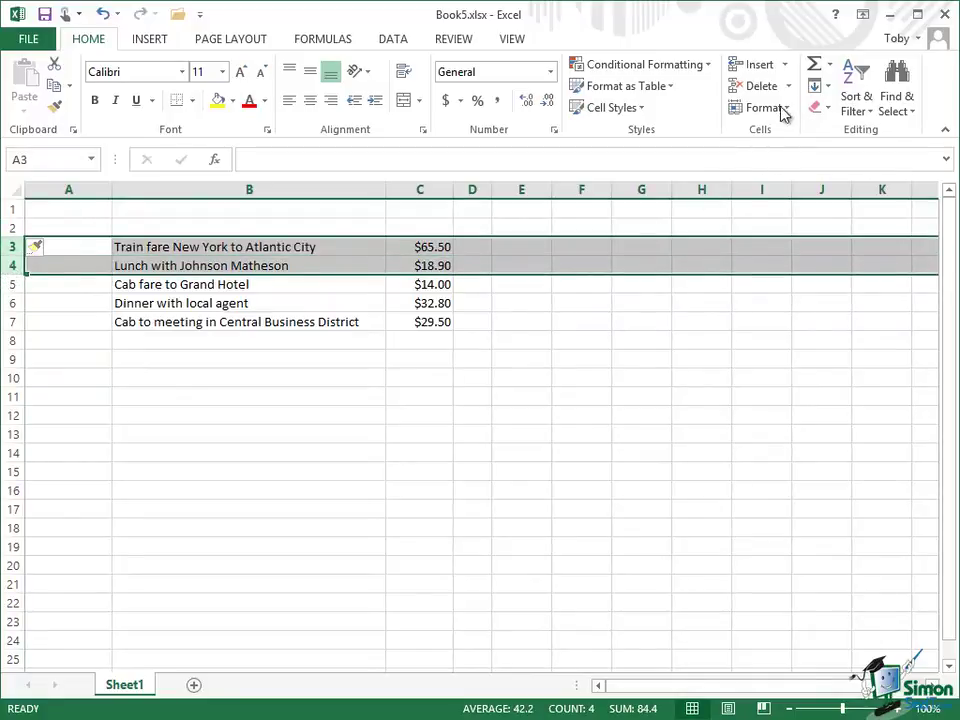
pyautogui.click(787, 72)
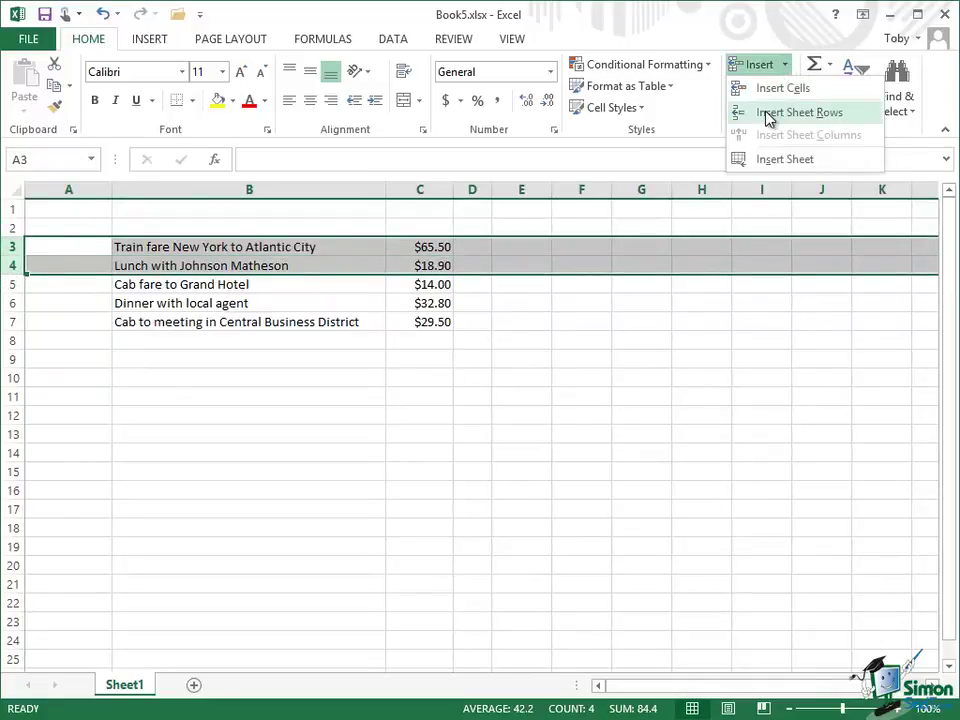
pyautogui.click(768, 116)
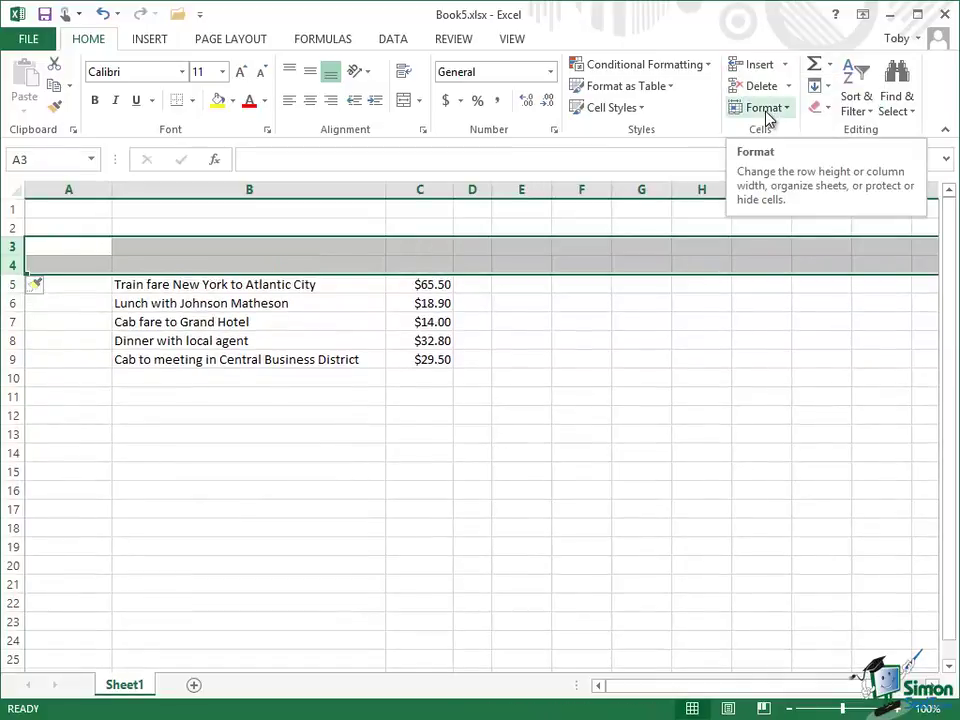
pyautogui.click(103, 13)
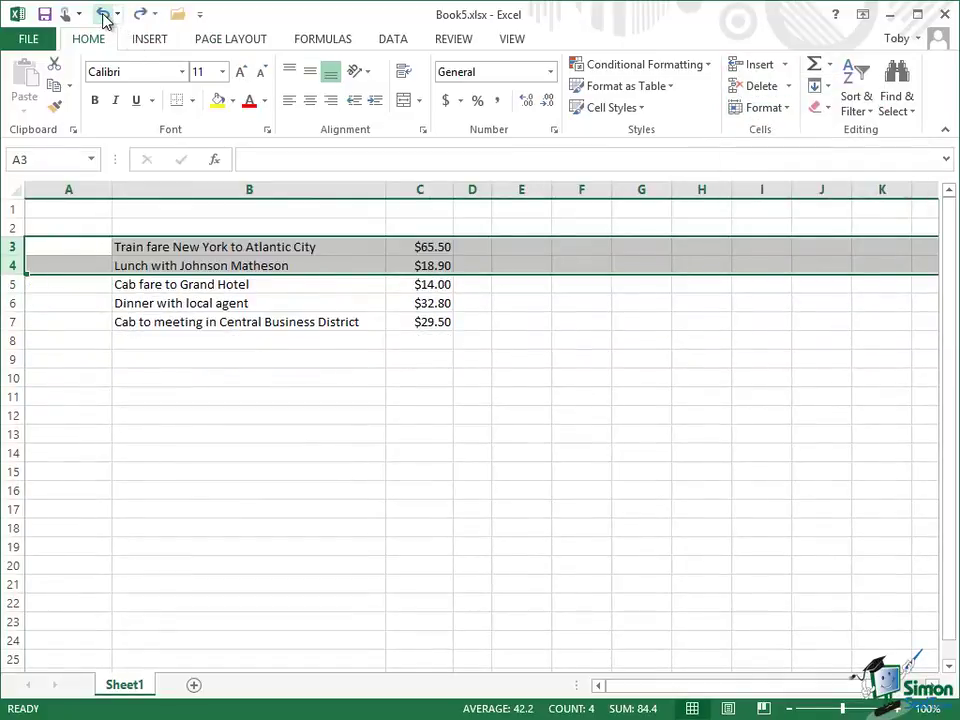
pyautogui.click(242, 227)
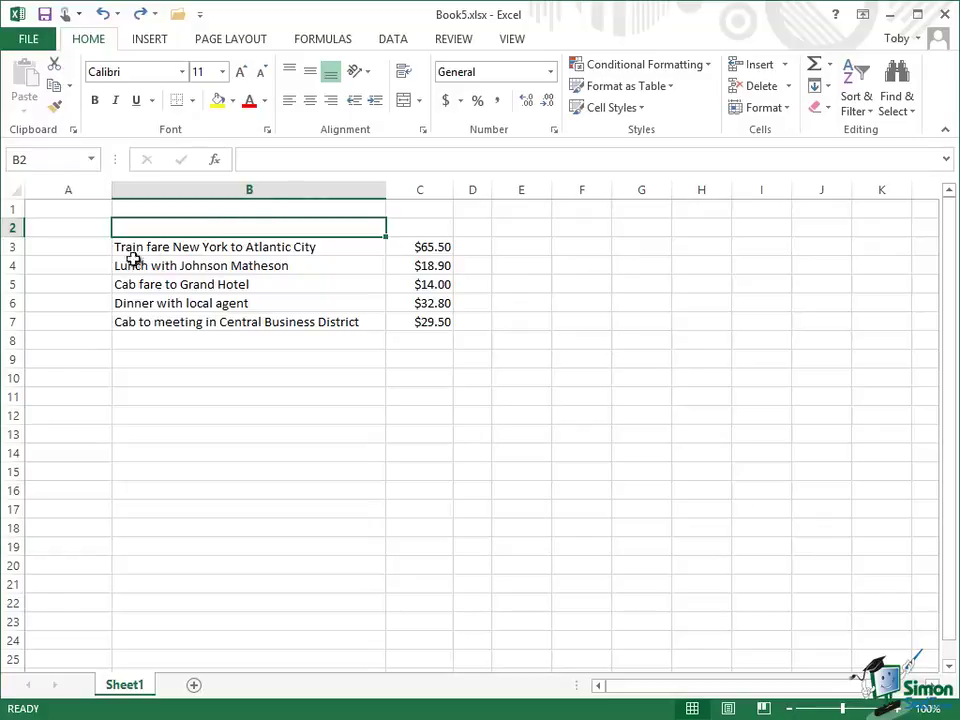
pyautogui.click(12, 246)
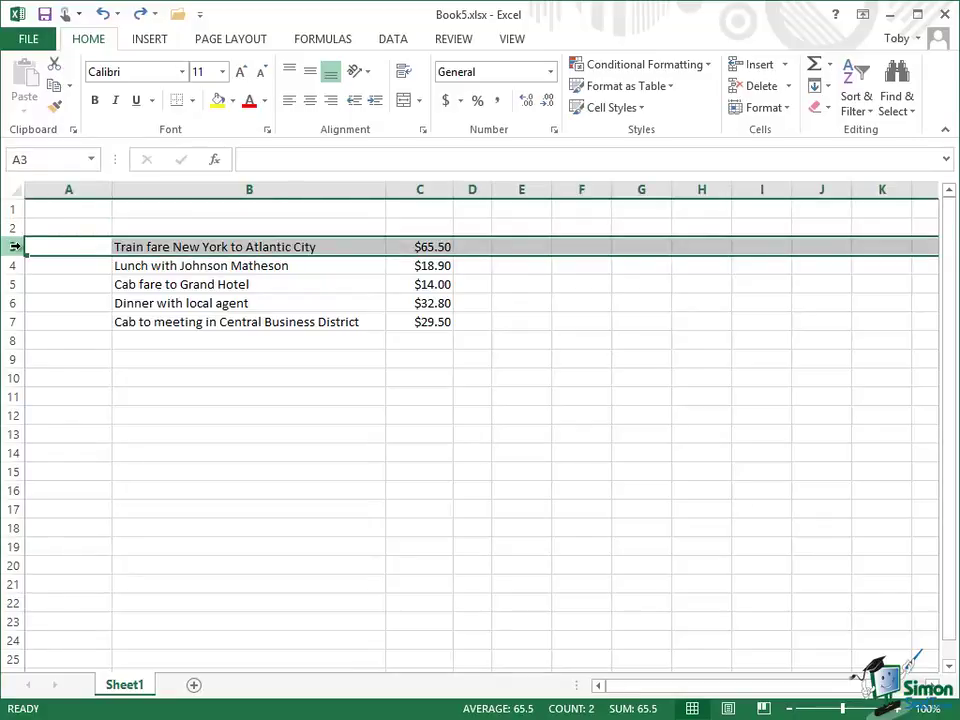
pyautogui.rightClick(15, 246)
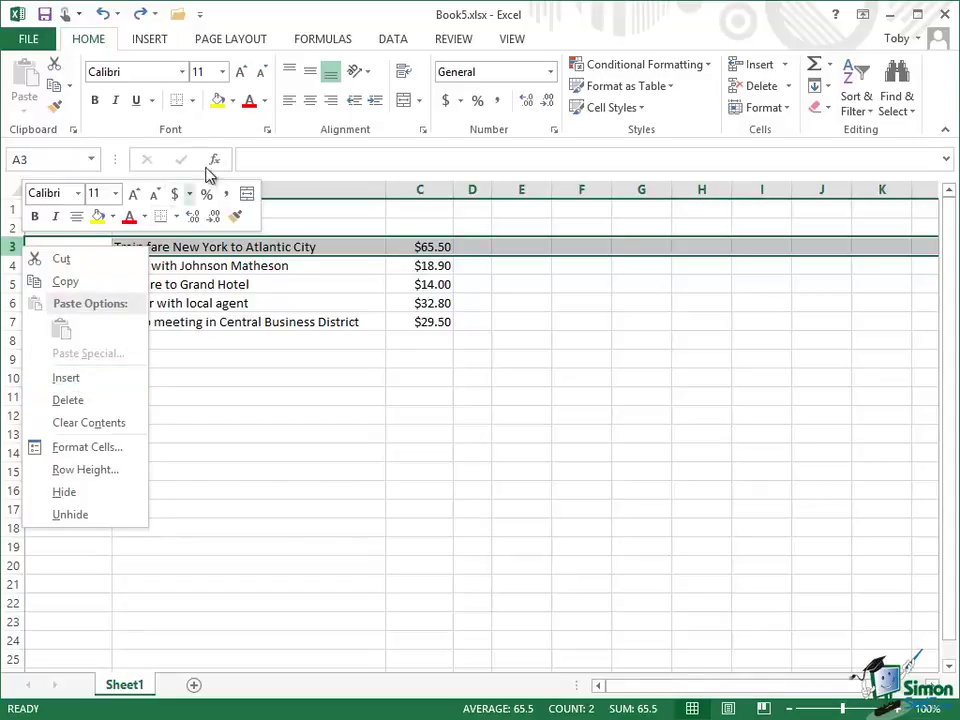
pyautogui.click(258, 14)
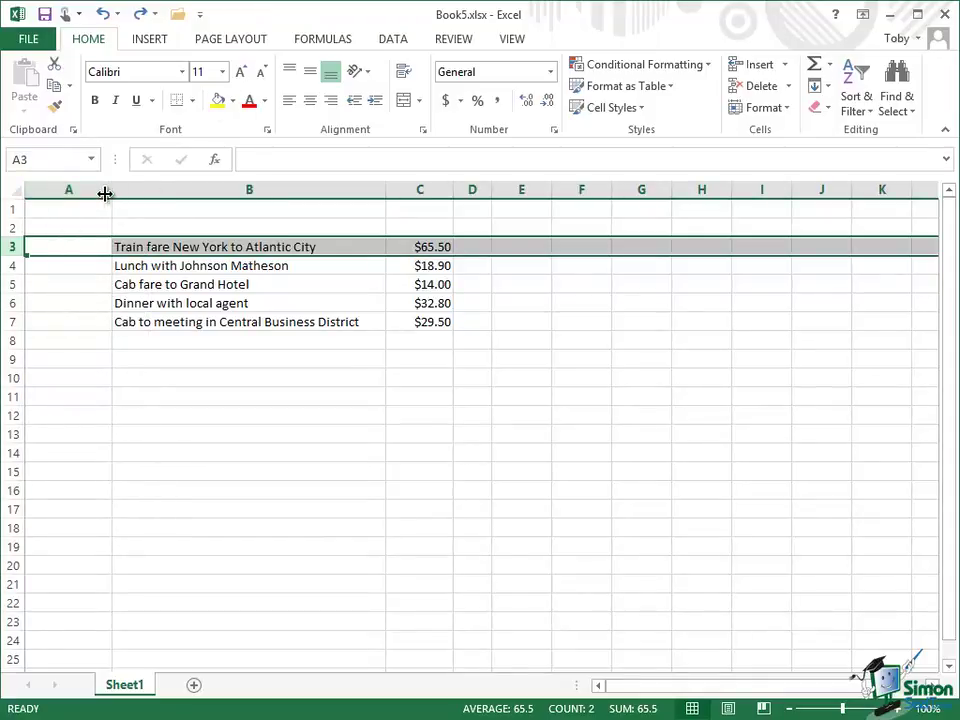
# - Insert a blank column before the expense descriptions in column B
pyautogui.rightClick(201, 195)
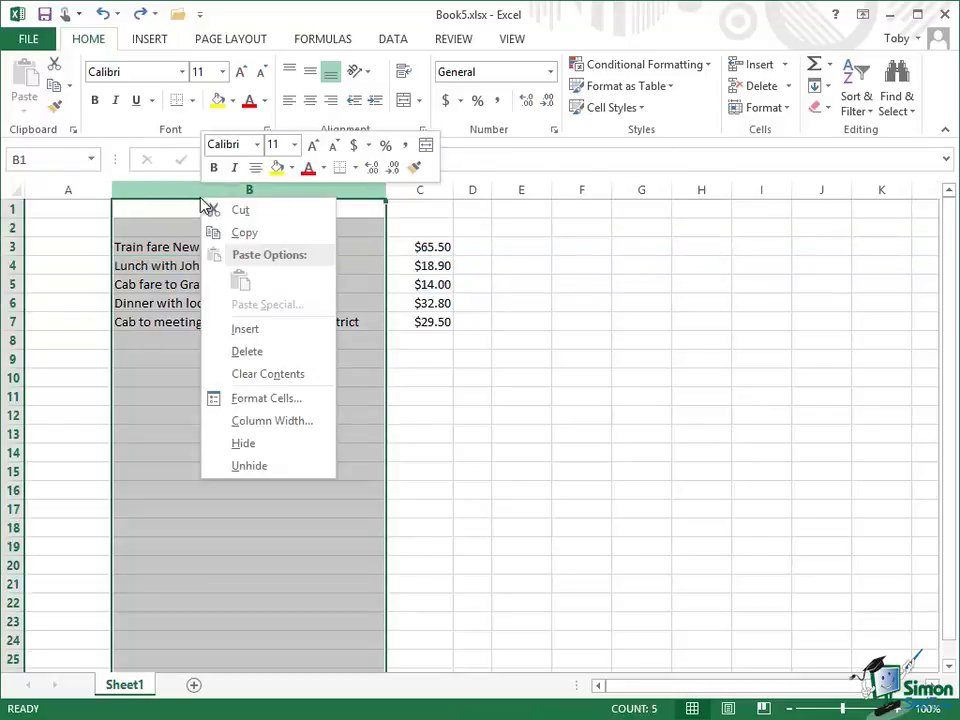
pyautogui.click(263, 329)
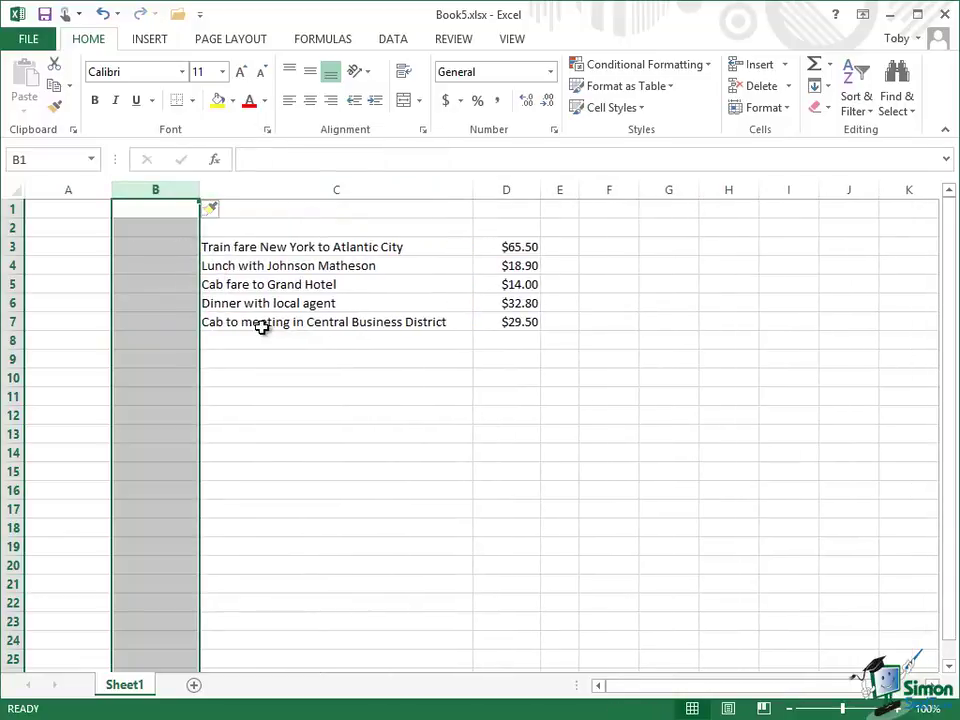
pyautogui.click(77, 208)
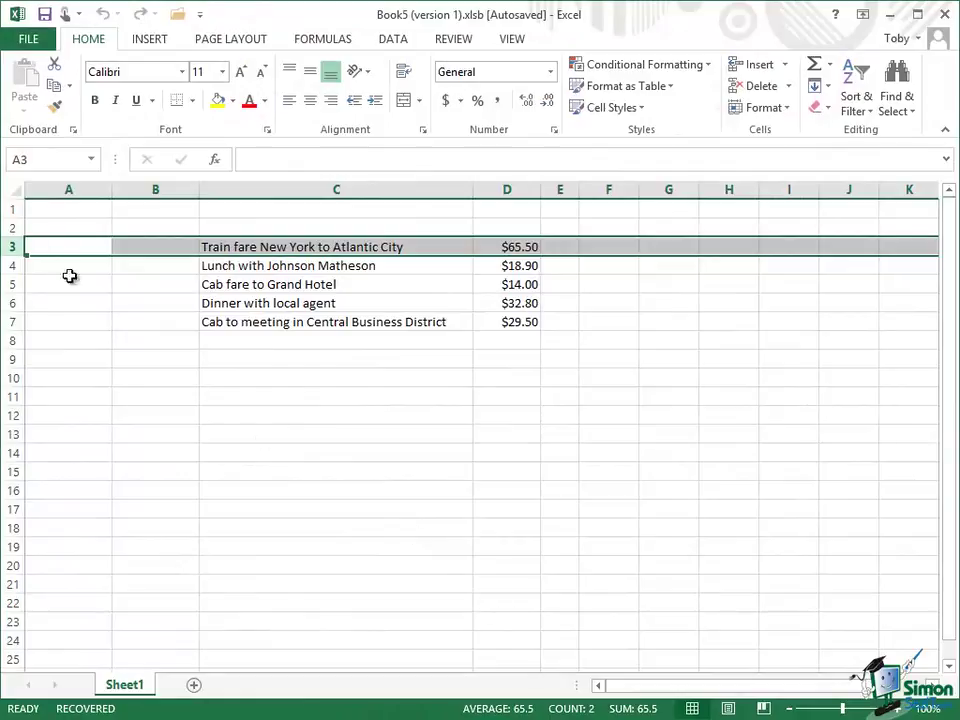
pyautogui.click(10, 227)
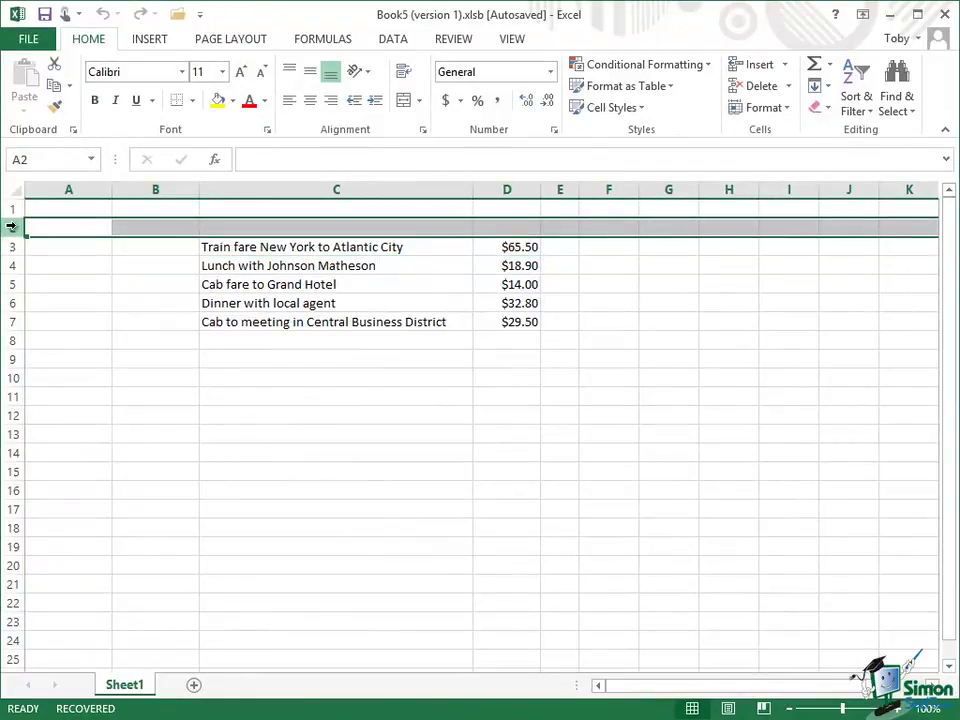
pyautogui.rightClick(12, 228)
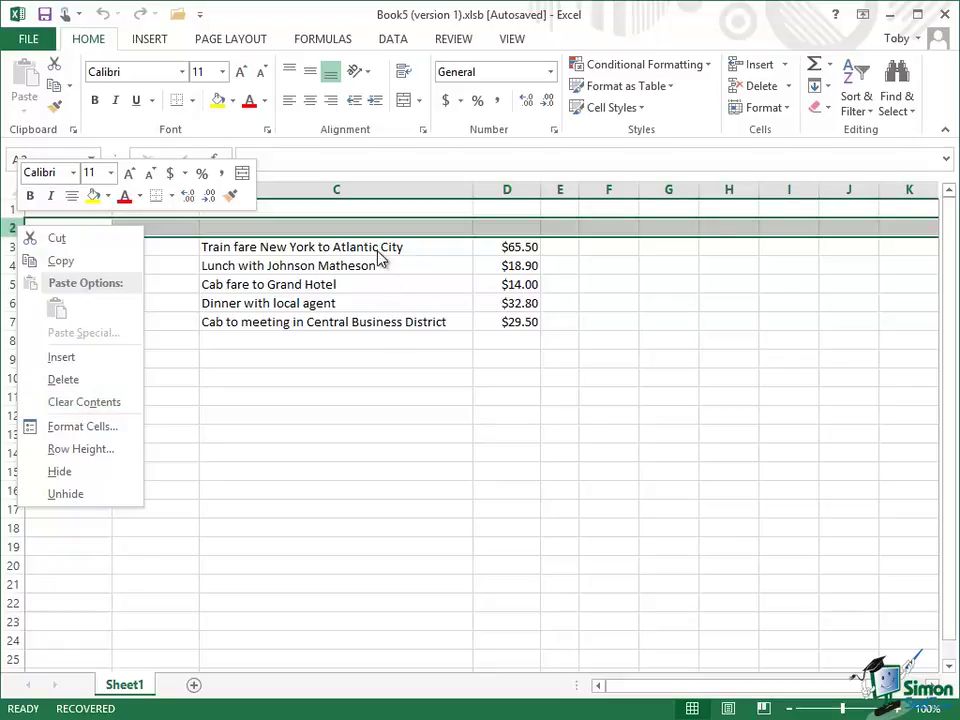
pyautogui.press('Escape')
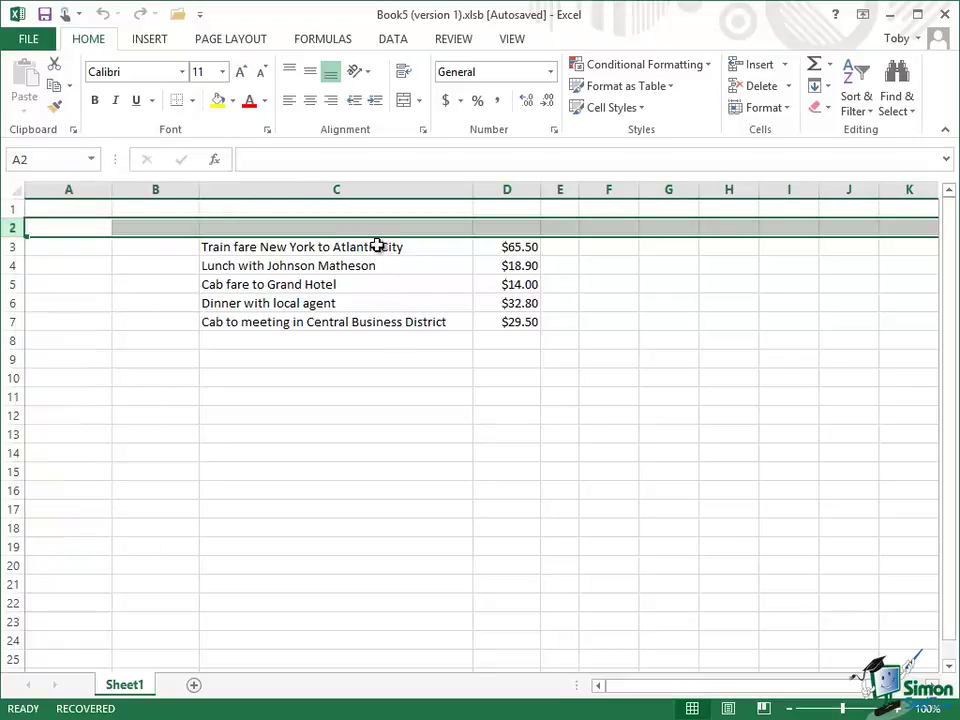
pyautogui.click(150, 188)
pyautogui.rightClick(152, 201)
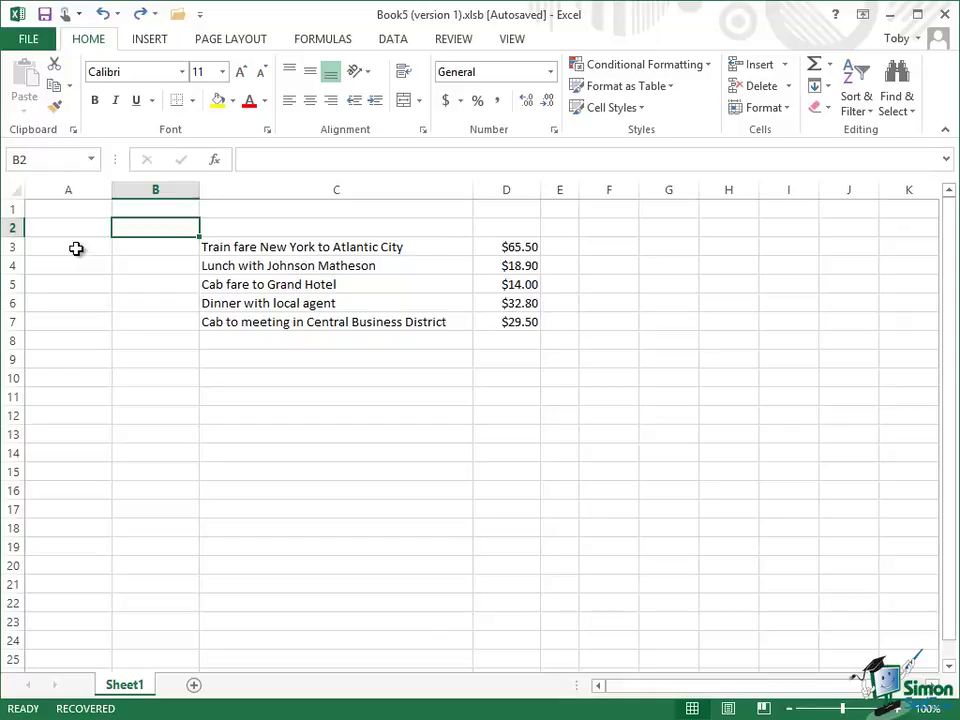
# - Format all of column A as Date with the *3/14/2012 type
pyautogui.click(72, 189)
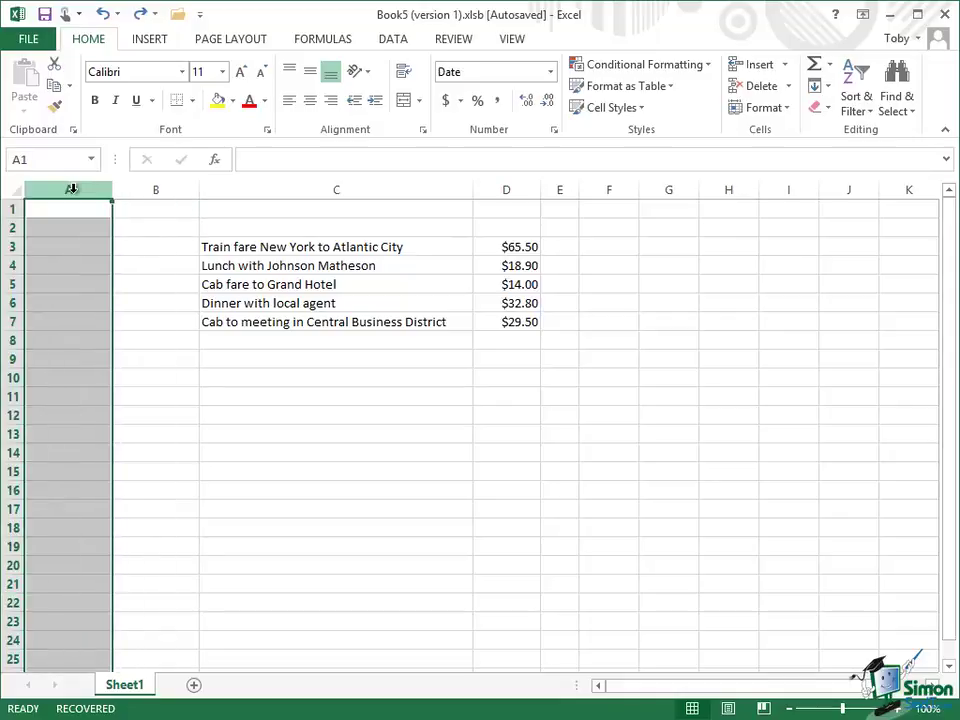
pyautogui.rightClick(74, 196)
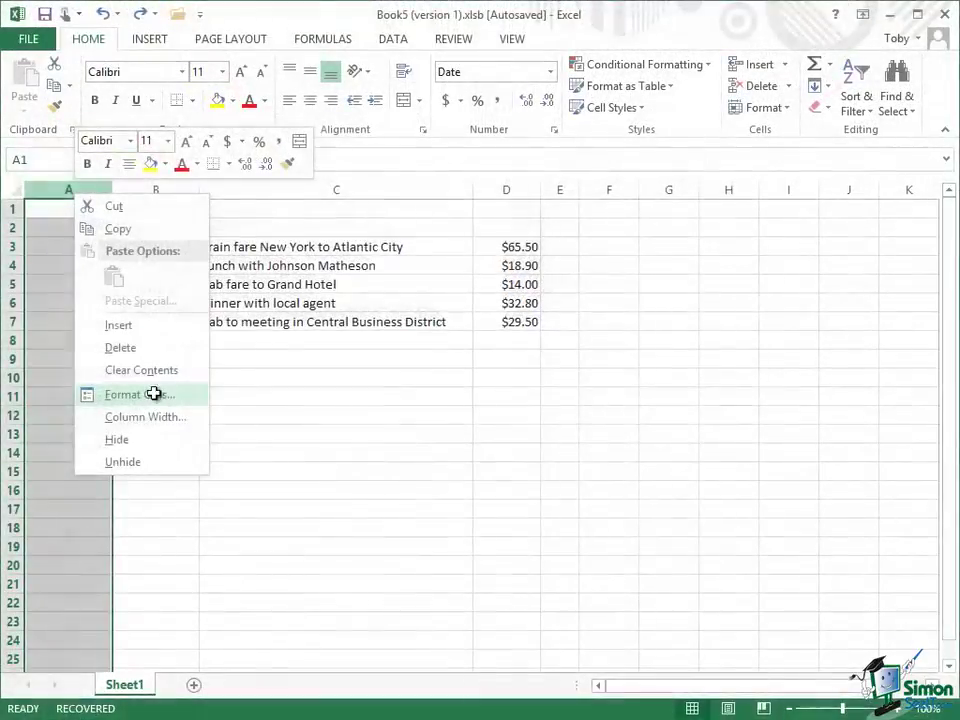
pyautogui.click(155, 395)
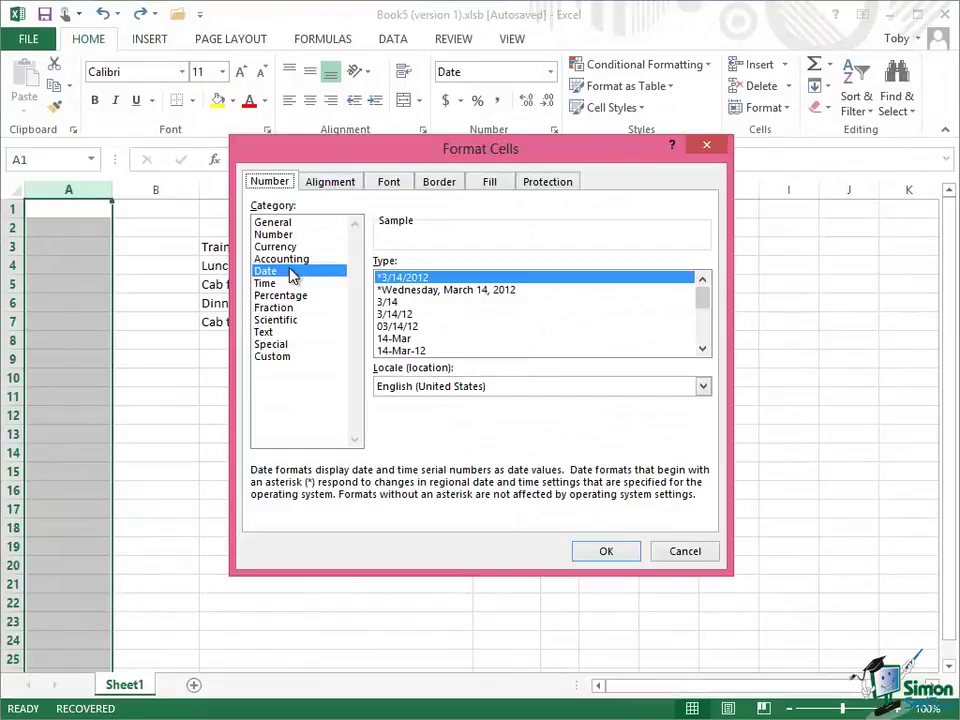
pyautogui.click(606, 551)
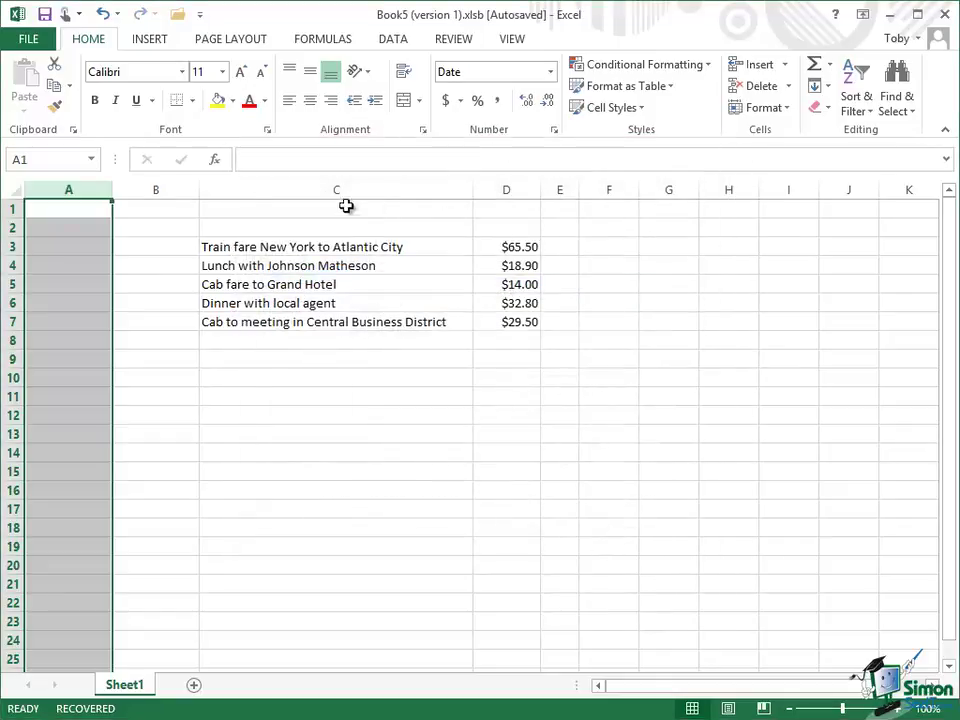
# - Enter the expense dates 11/10, 11/11, 11/11, 11/12 and 11/12 in cells A3 to A7
pyautogui.click(81, 250)
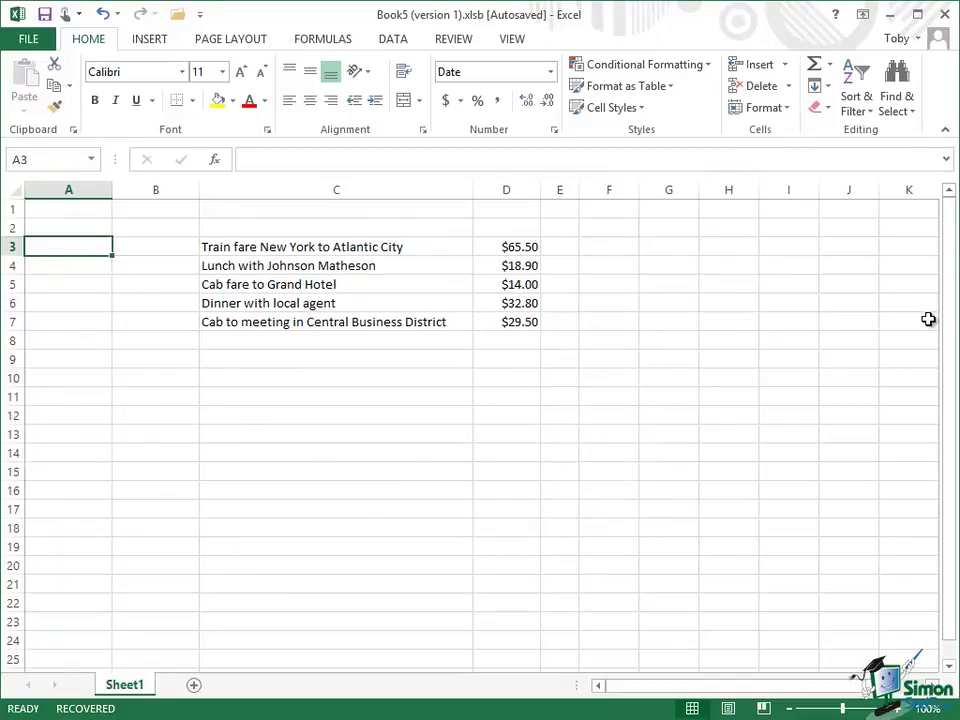
pyautogui.write('11/1')
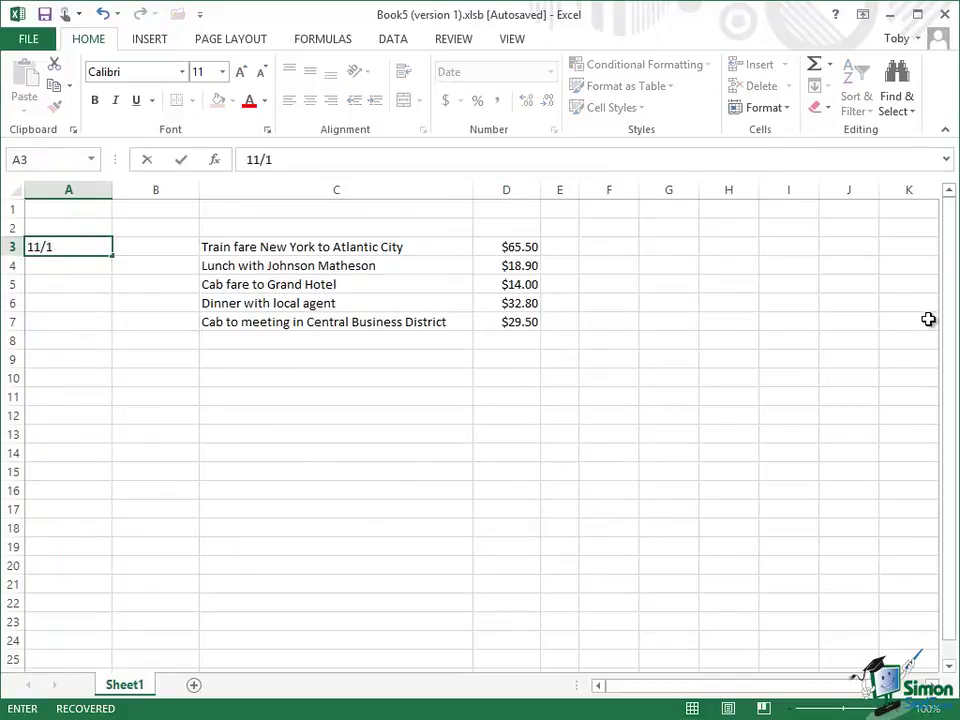
pyautogui.write('0')
pyautogui.click(180, 161)
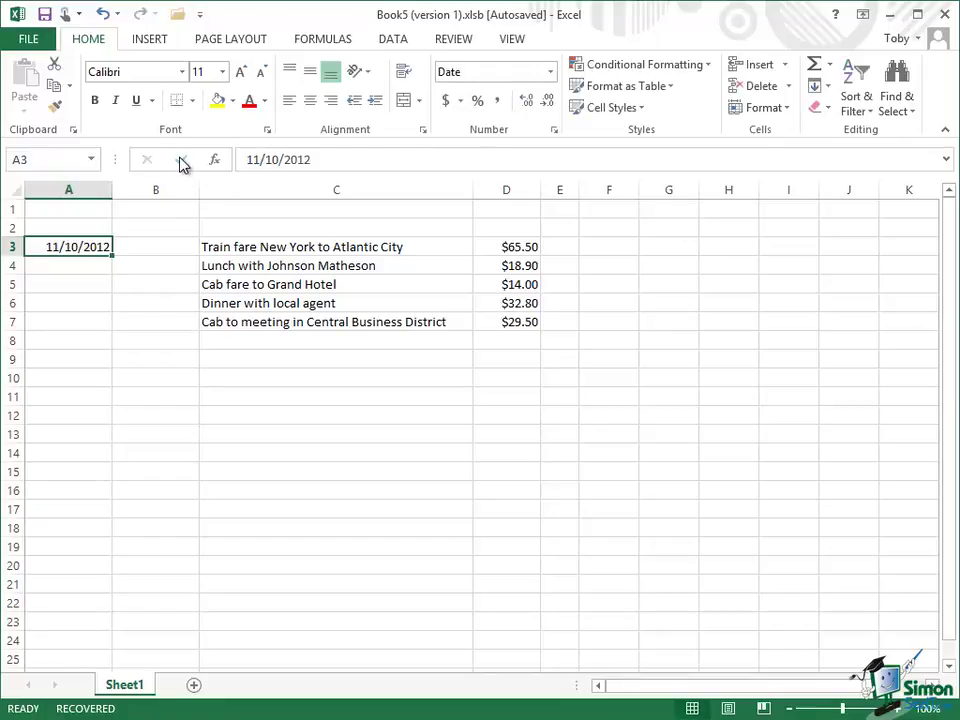
pyautogui.click(93, 264)
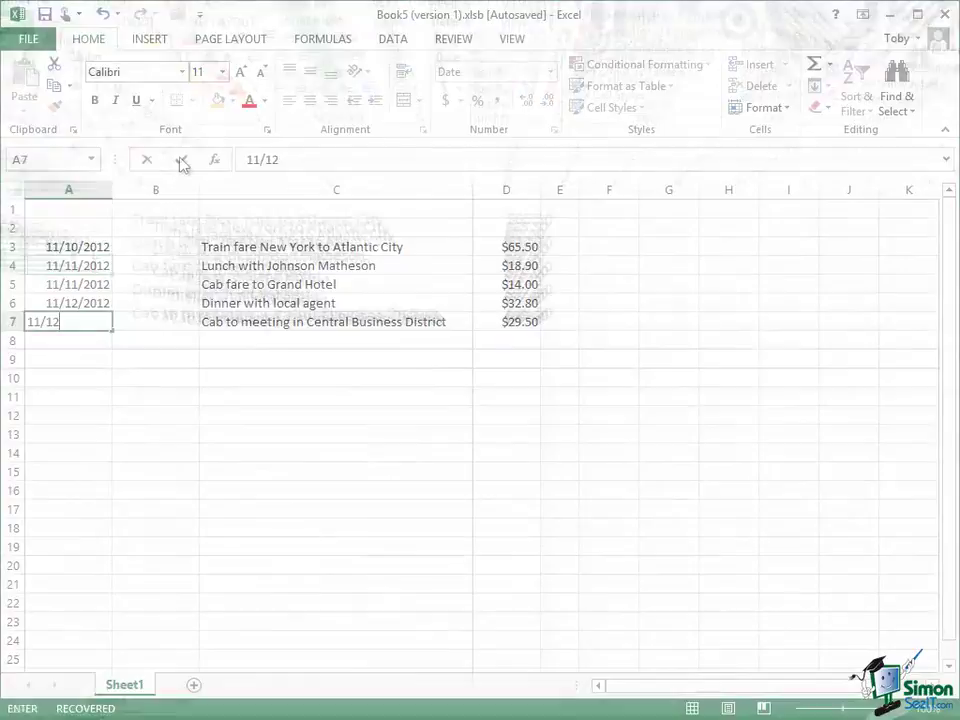
pyautogui.click(181, 160)
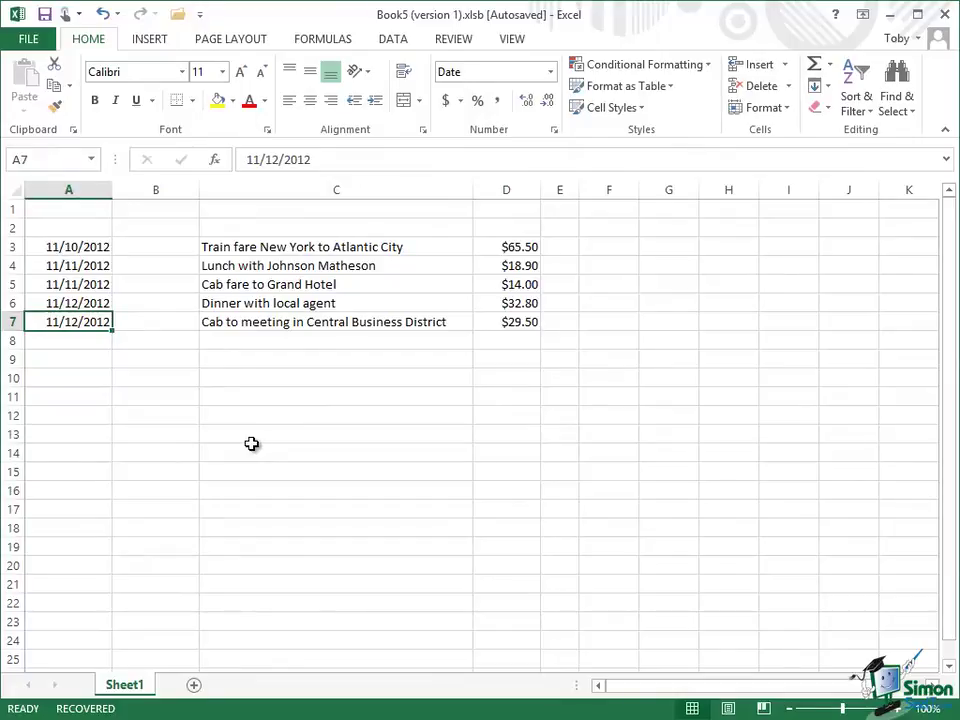
# - Enter the expense categories Travel, Entertainment, Travel, Subsistence and Travel in cells B3 to B7
pyautogui.click(165, 248)
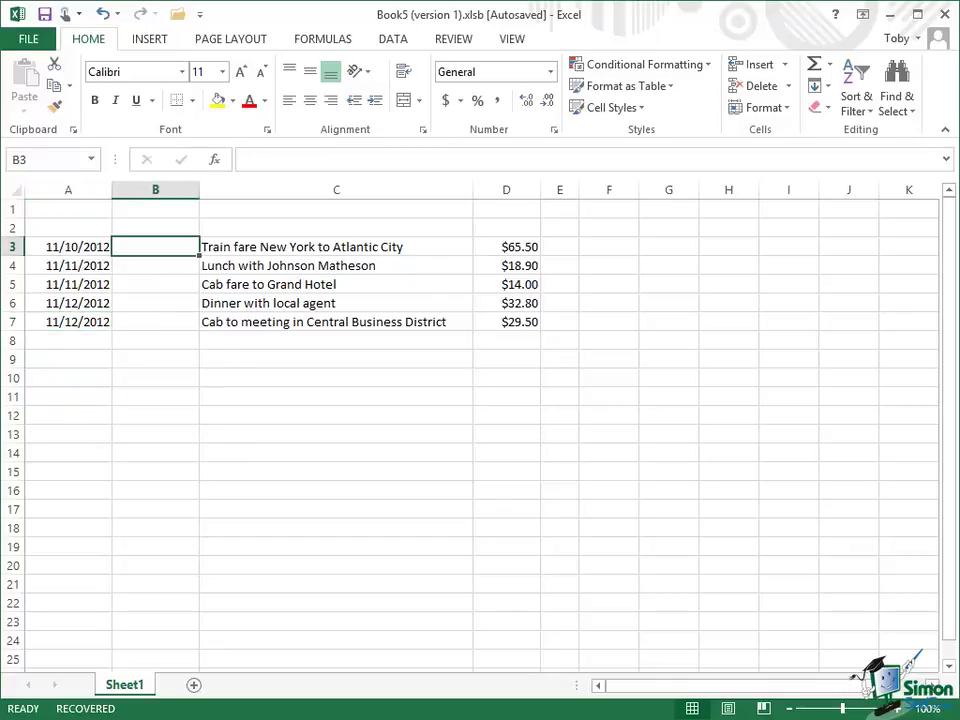
pyautogui.write('Trave')
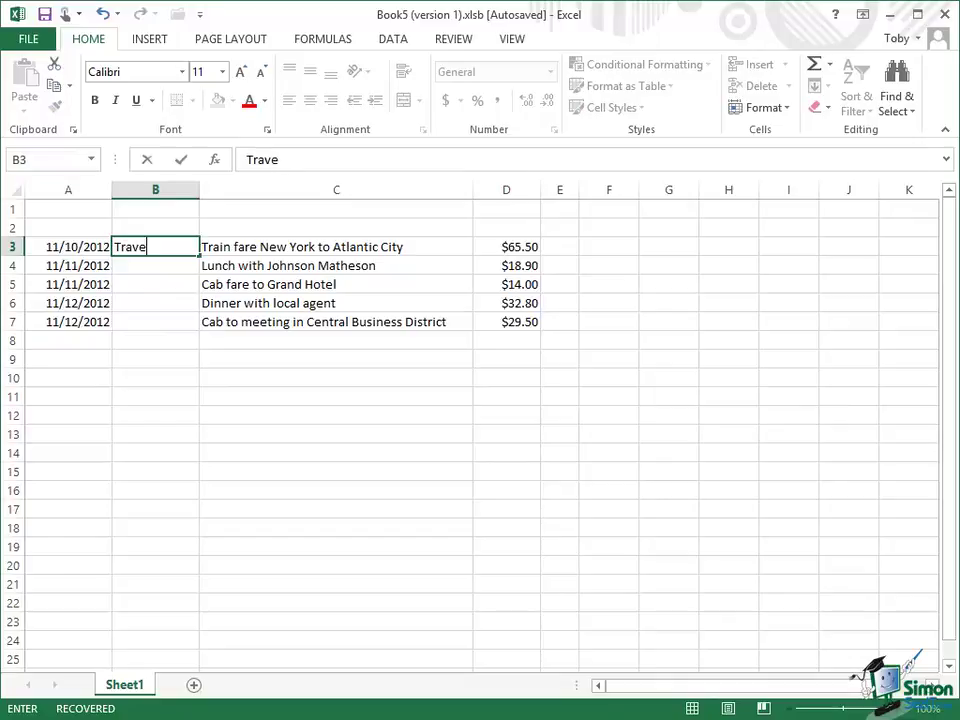
pyautogui.write('l')
pyautogui.press('Return')
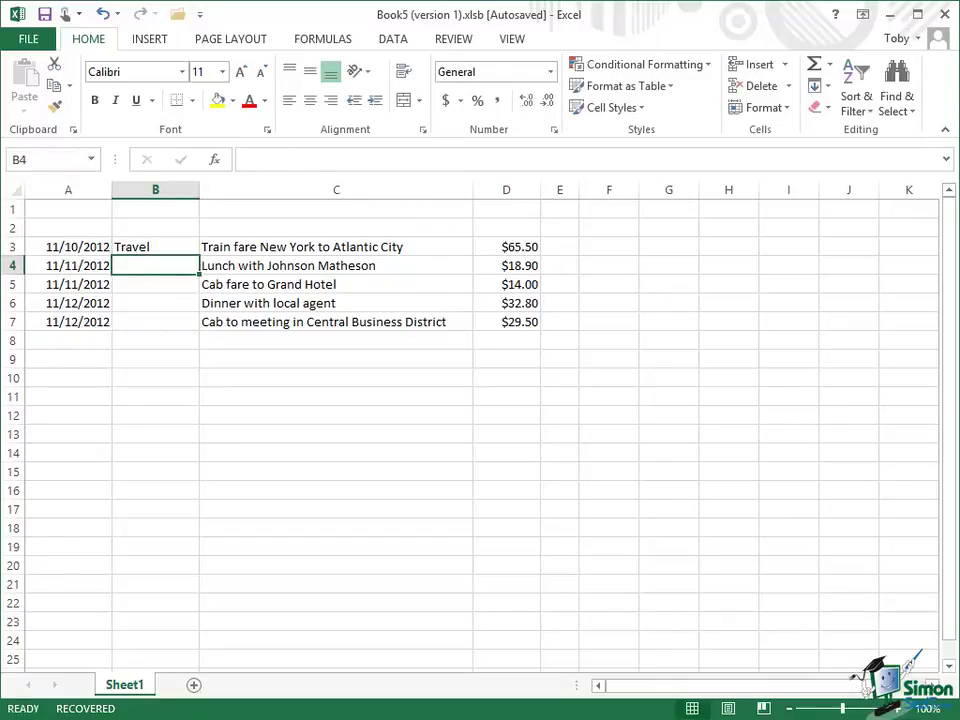
pyautogui.write('Enter')
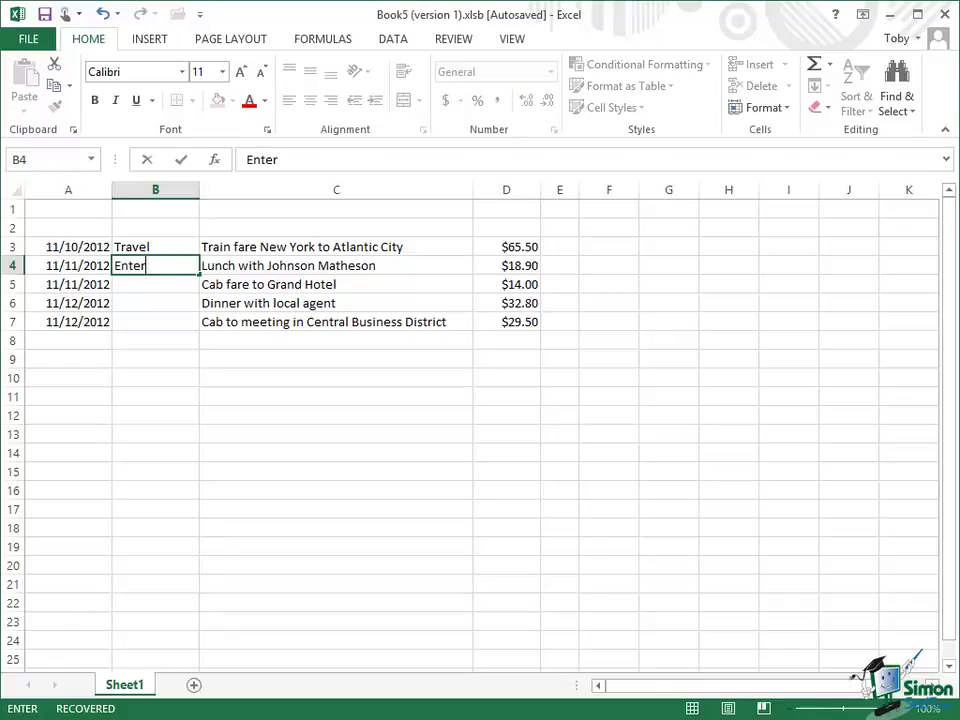
pyautogui.write('tainment')
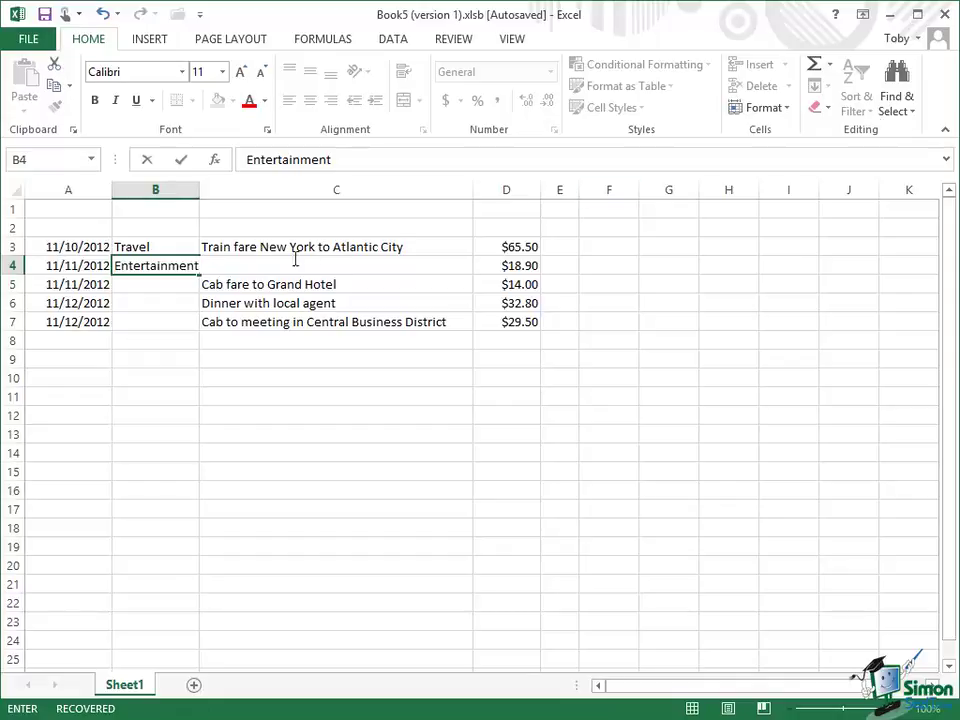
pyautogui.click(161, 285)
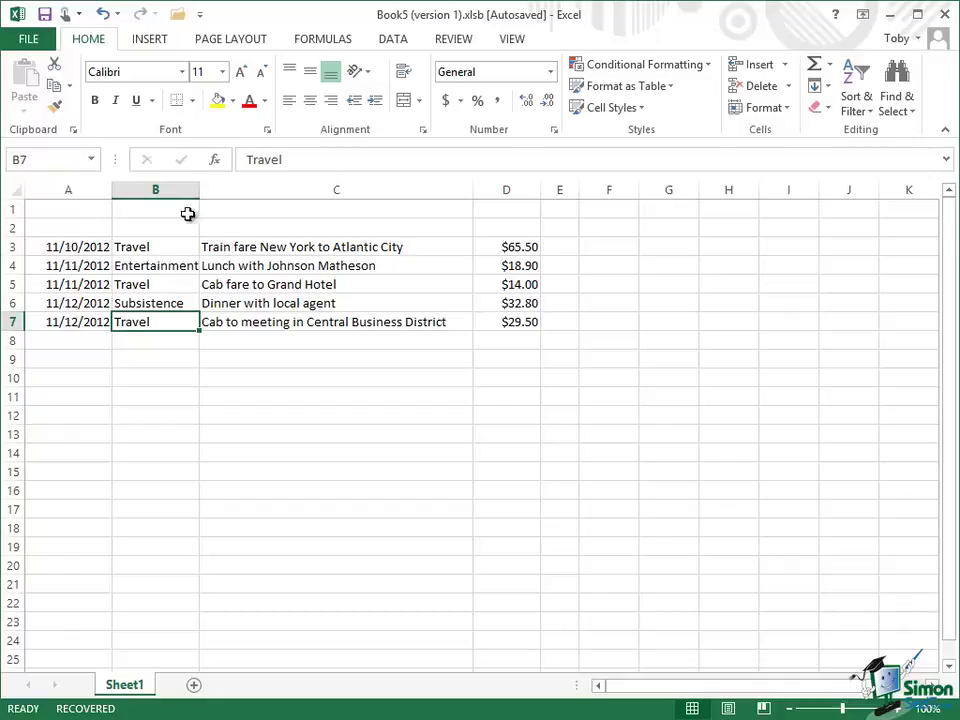
# - Hide the expense category column B
pyautogui.click(156, 189)
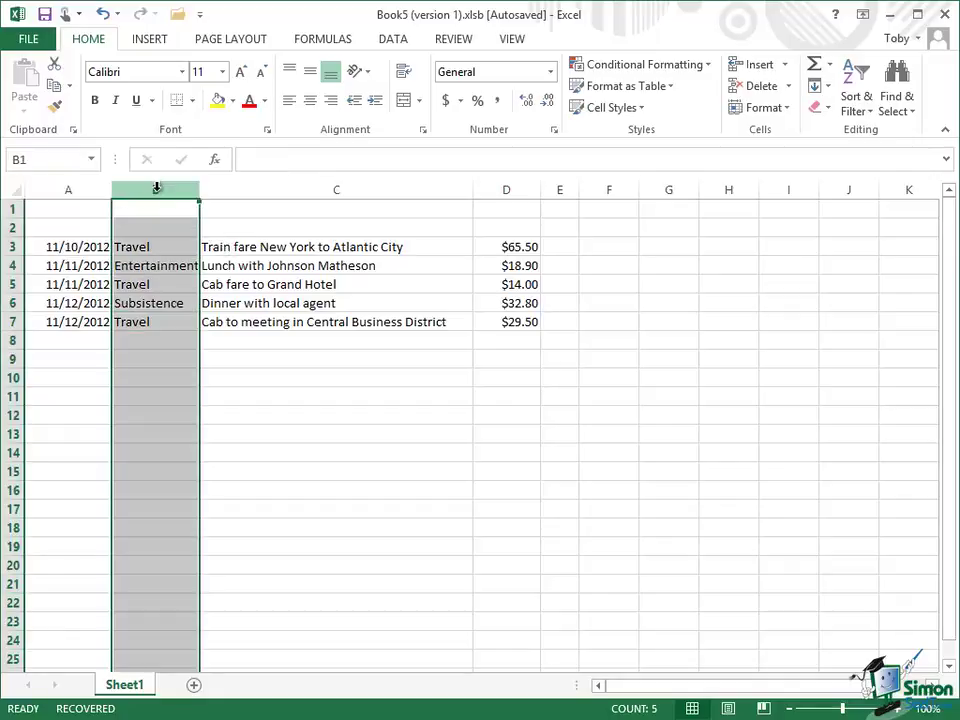
pyautogui.rightClick(157, 190)
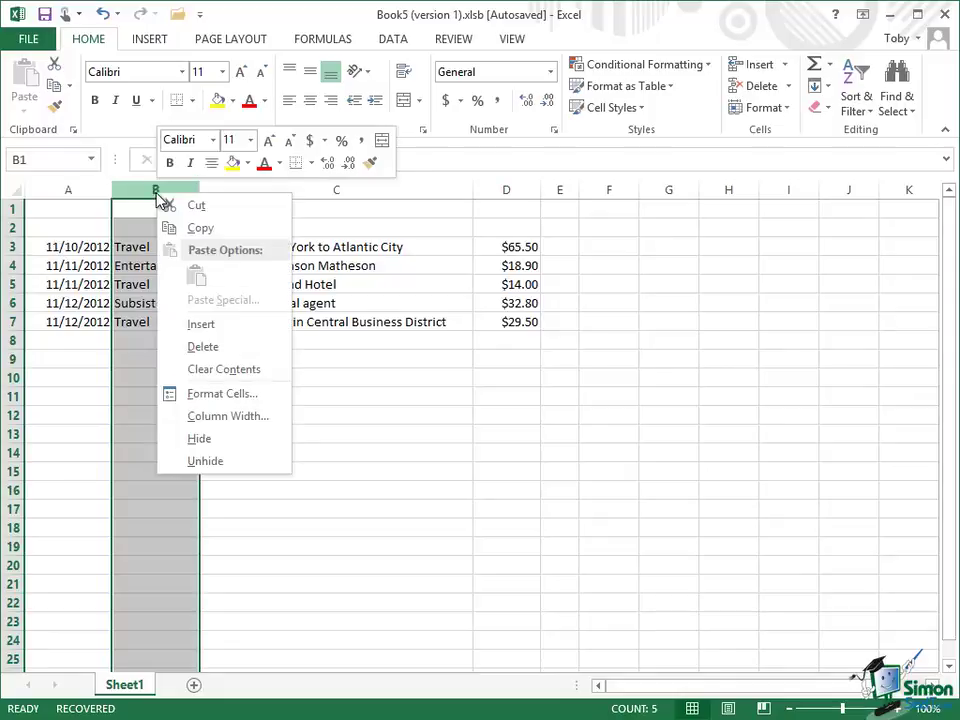
pyautogui.click(200, 439)
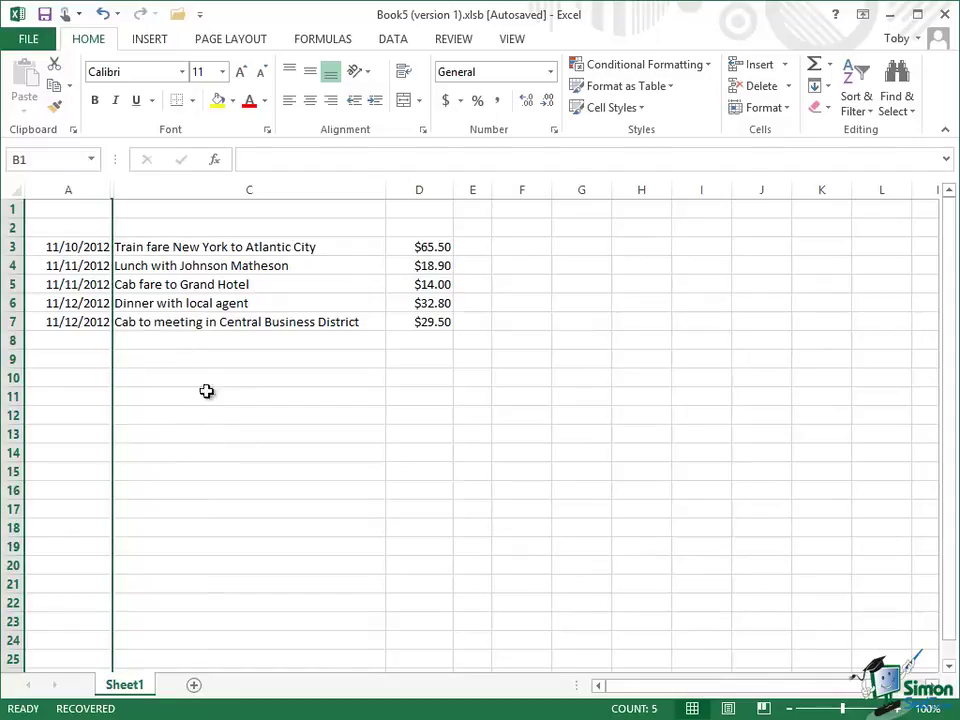
# - Unhide column B by selecting the neighbouring columns A and C together
pyautogui.click(242, 189)
pyautogui.moveTo(73, 189); pyautogui.dragTo(179, 186)
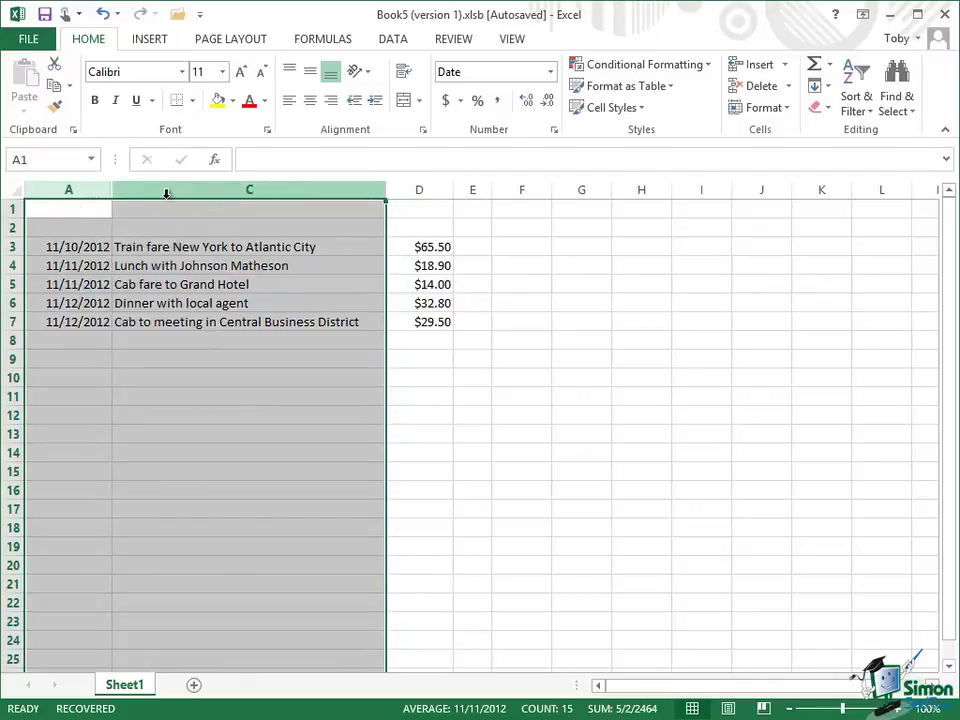
pyautogui.rightClick(168, 207)
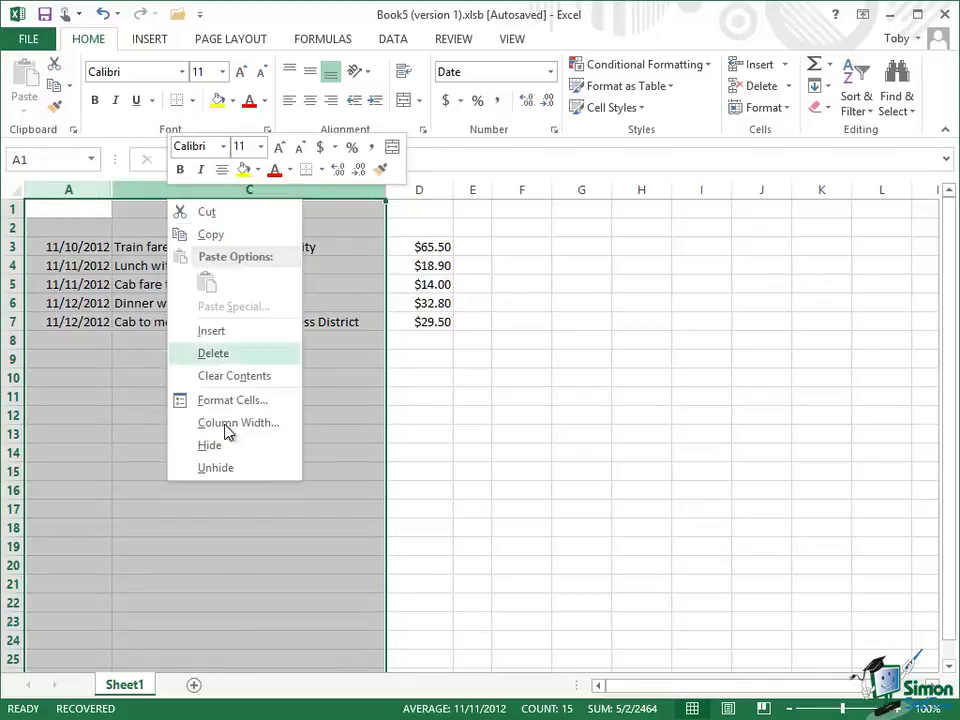
pyautogui.click(238, 468)
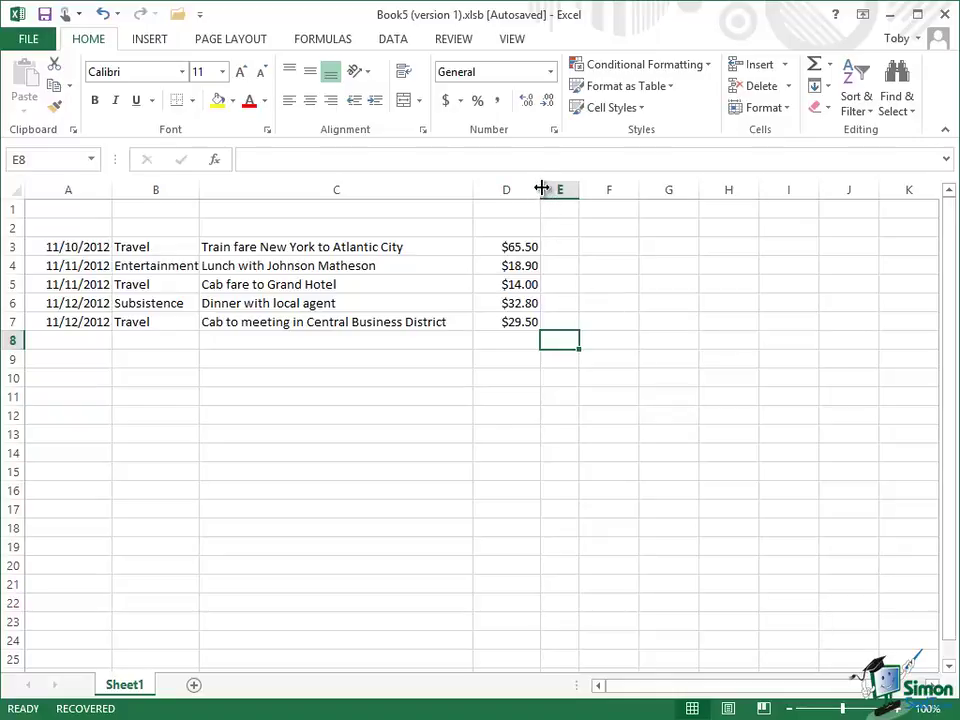
# - Widen the amounts column D by eye to about 19.57, then set its column width to exactly 10
pyautogui.moveTo(542, 190); pyautogui.dragTo(609, 191)
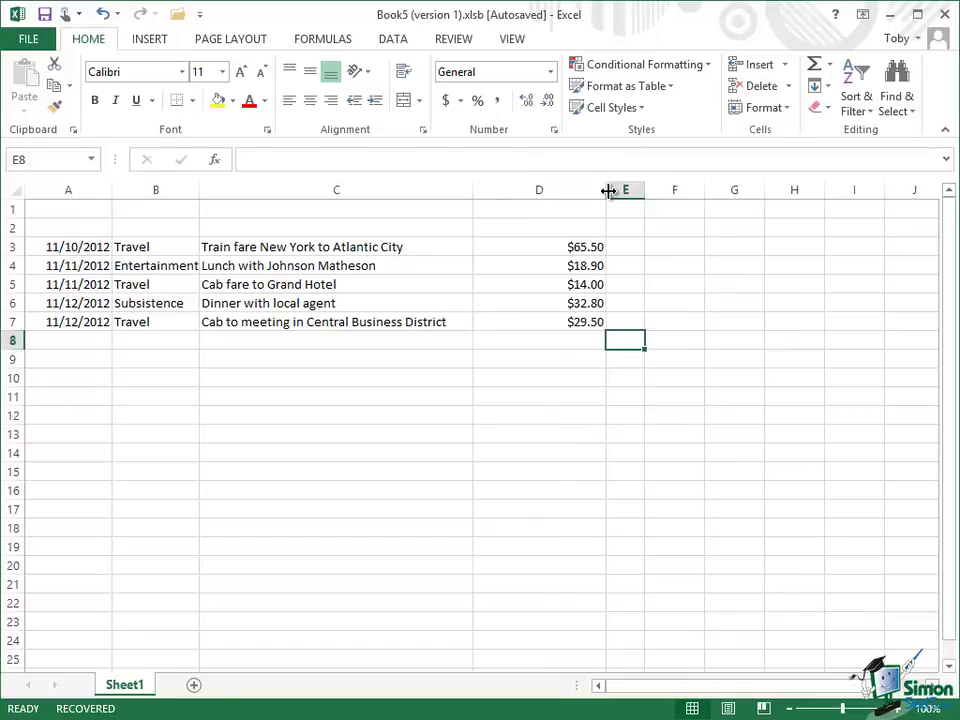
pyautogui.click(541, 190)
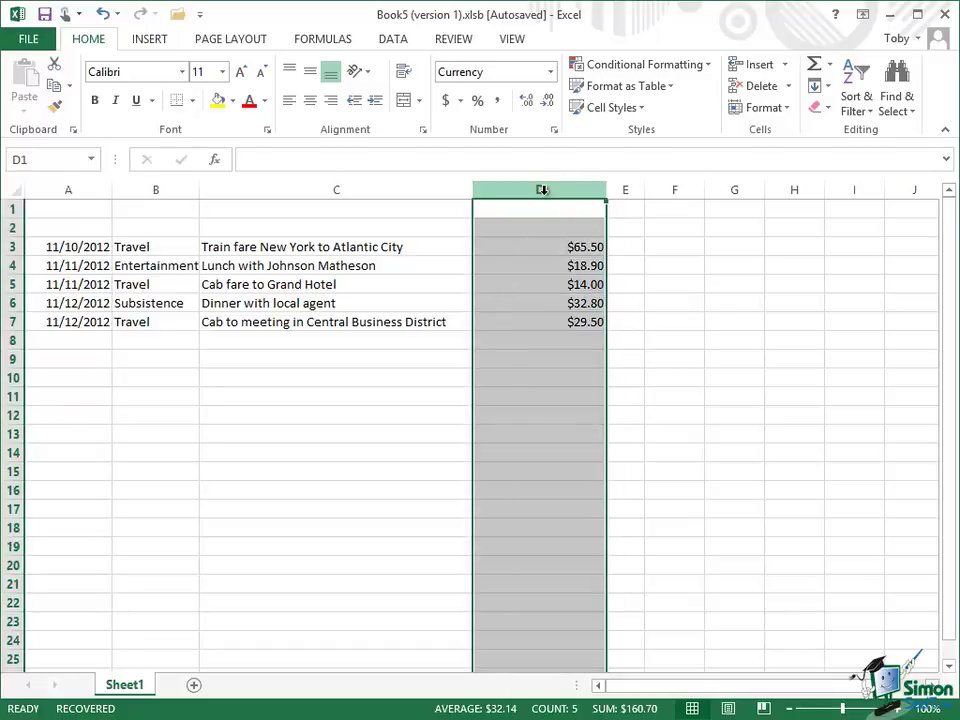
pyautogui.rightClick(542, 198)
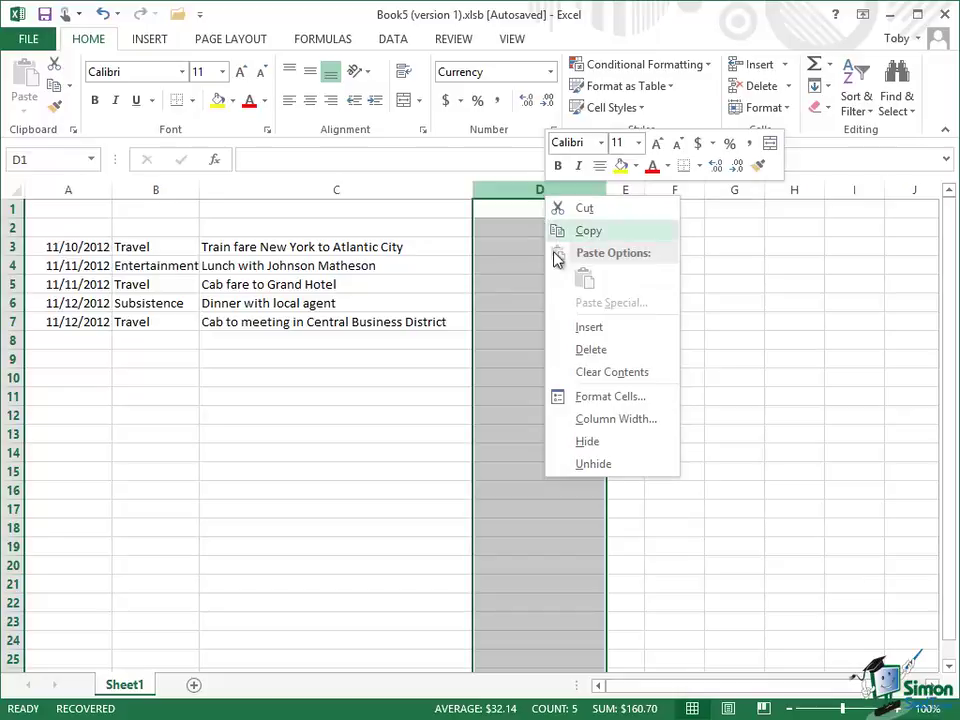
pyautogui.click(620, 419)
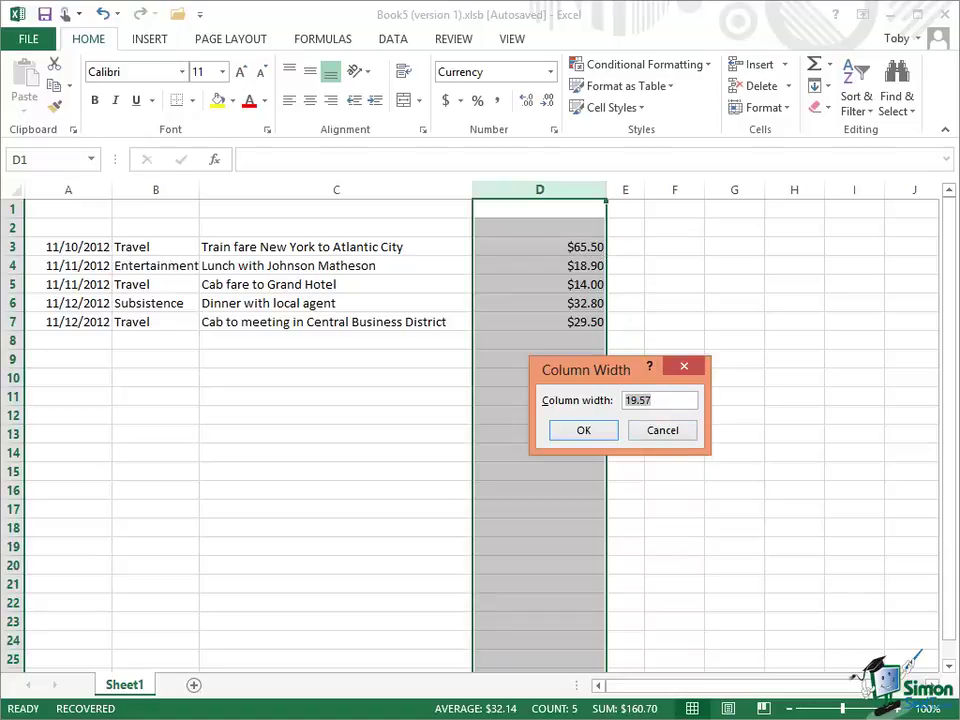
pyautogui.press('BackSpace')
pyautogui.write('10')
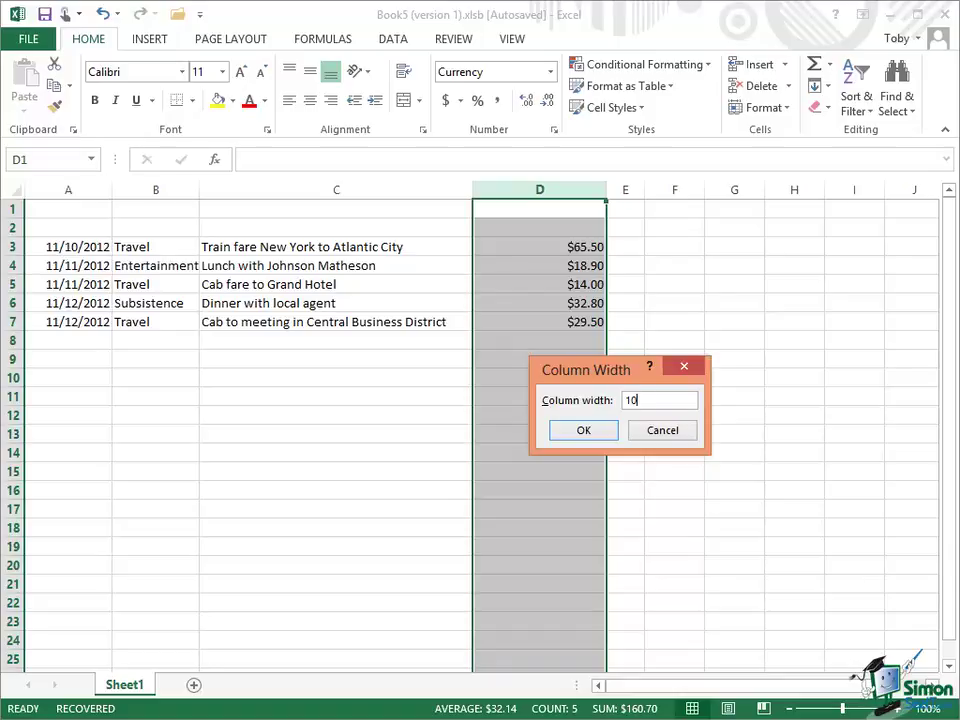
pyautogui.click(577, 431)
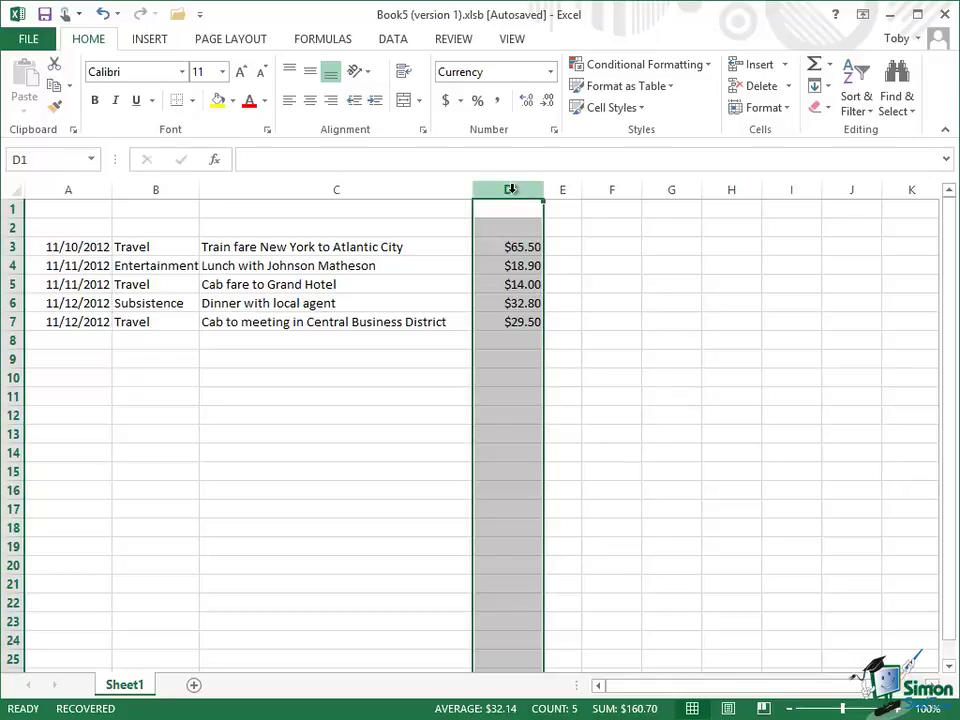
# - AutoFit the width of column D, then AutoFit the widths of columns A to D together
pyautogui.click(789, 108)
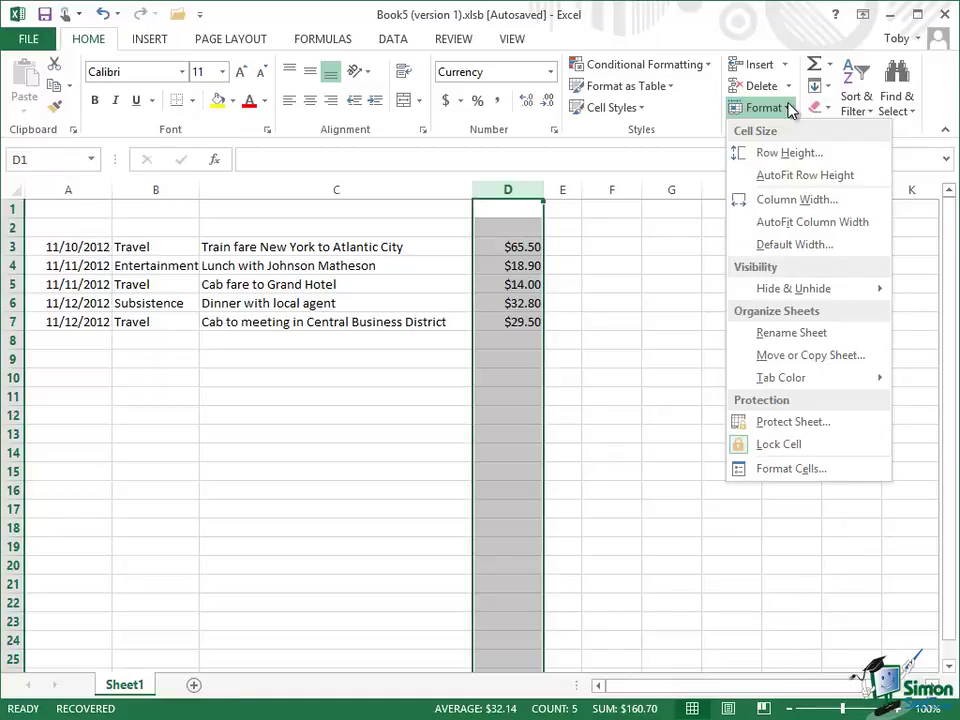
pyautogui.click(808, 224)
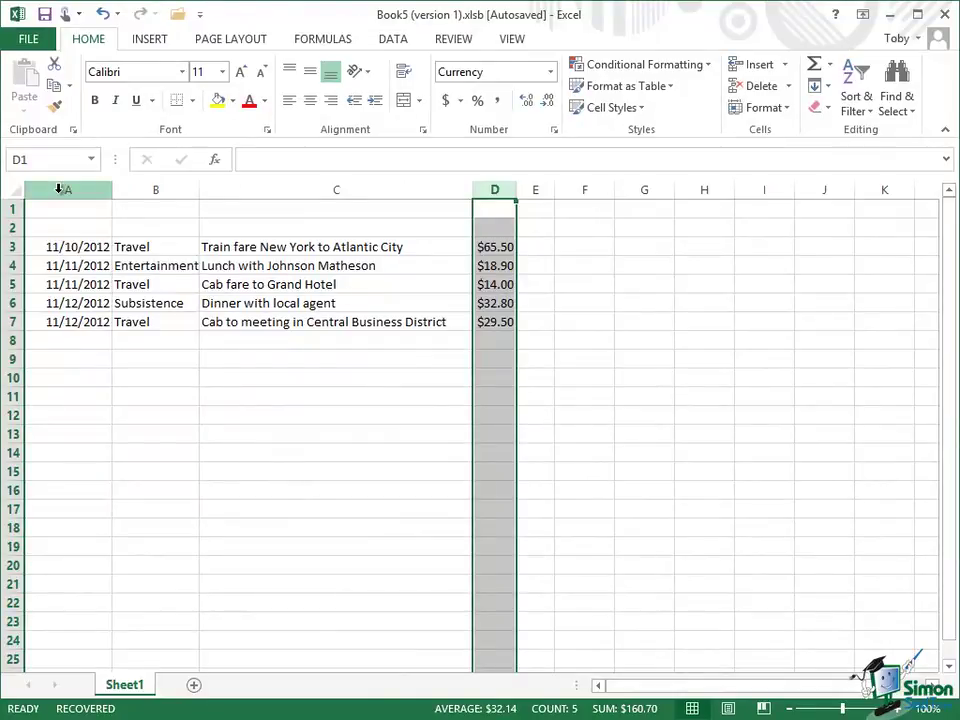
pyautogui.moveTo(59, 189); pyautogui.dragTo(503, 190)
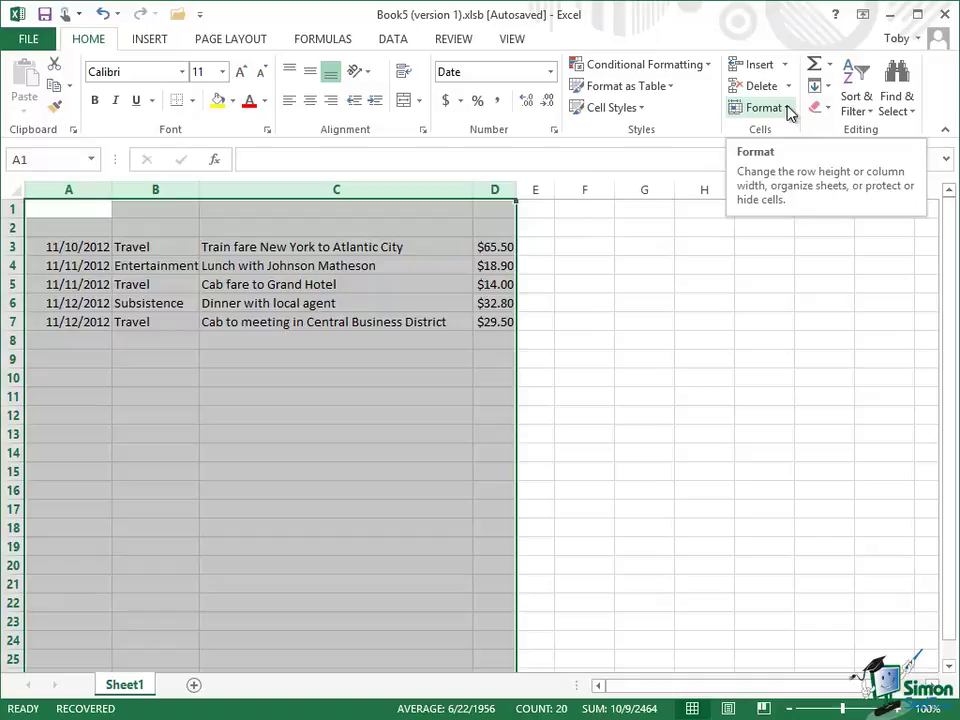
pyautogui.click(789, 109)
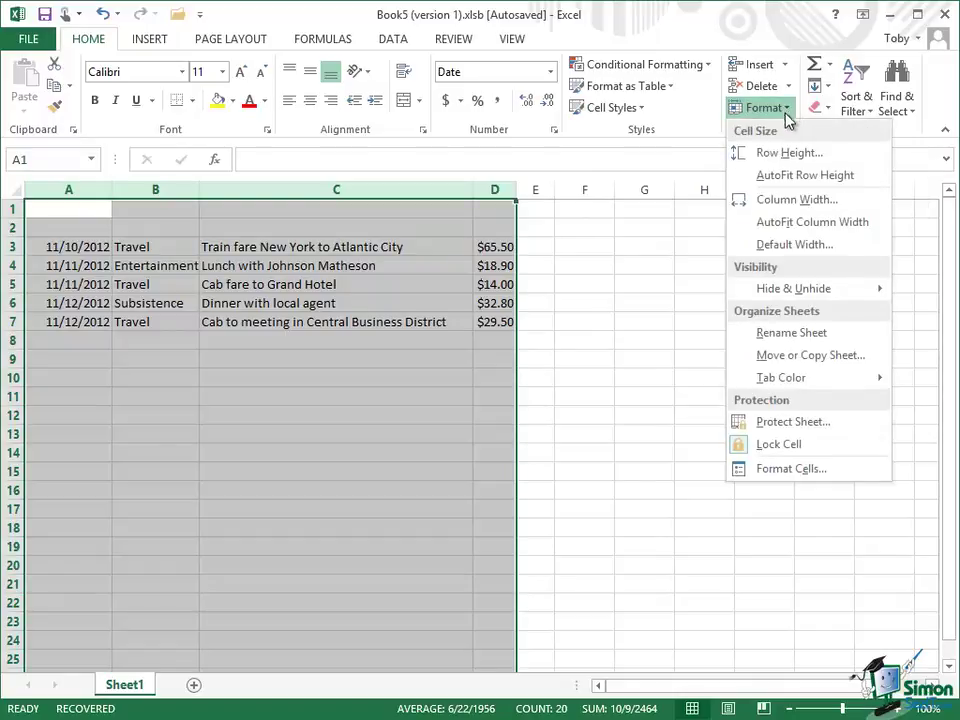
pyautogui.click(797, 225)
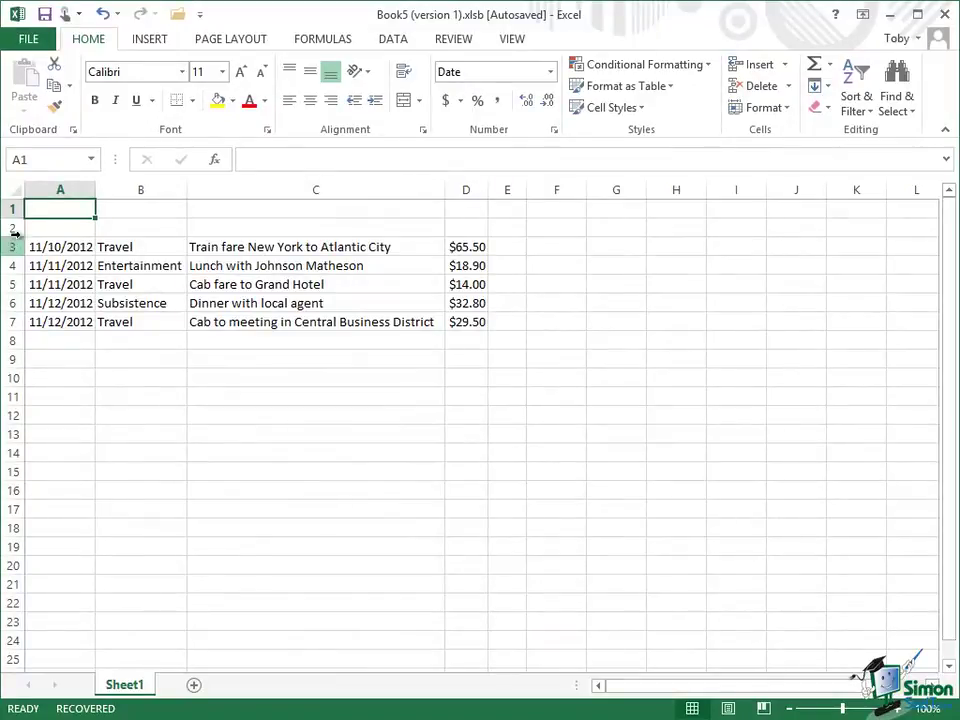
# - AutoFit the row height of rows 1 to 7
pyautogui.moveTo(11, 208); pyautogui.dragTo(17, 321)
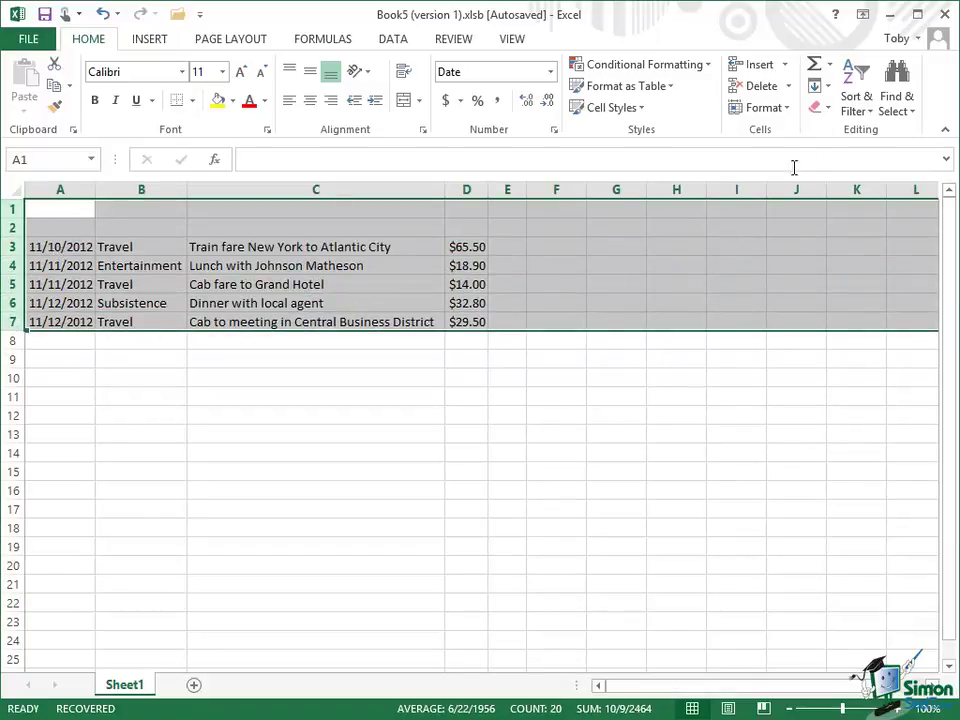
pyautogui.click(788, 113)
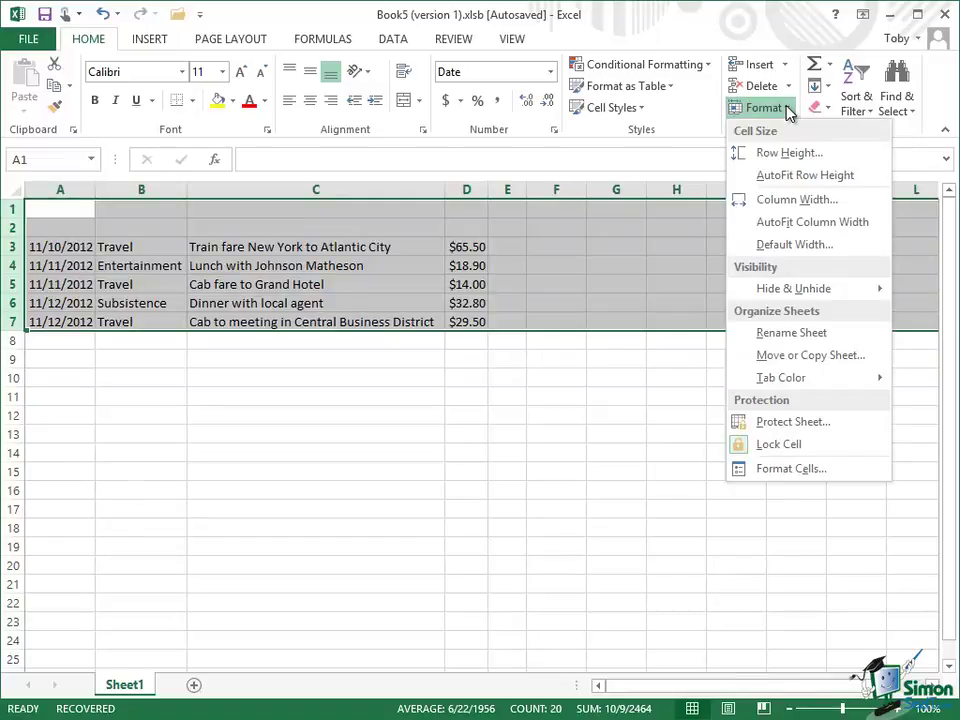
pyautogui.click(847, 176)
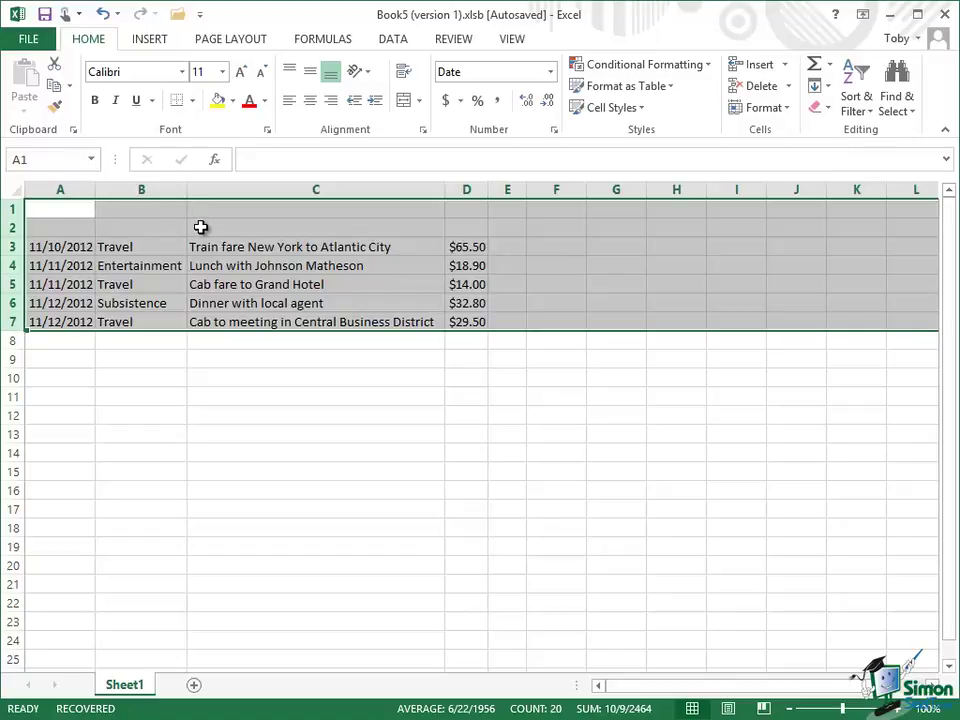
# - Set the height of row 3 to 5, then undo the height change
pyautogui.click(11, 208)
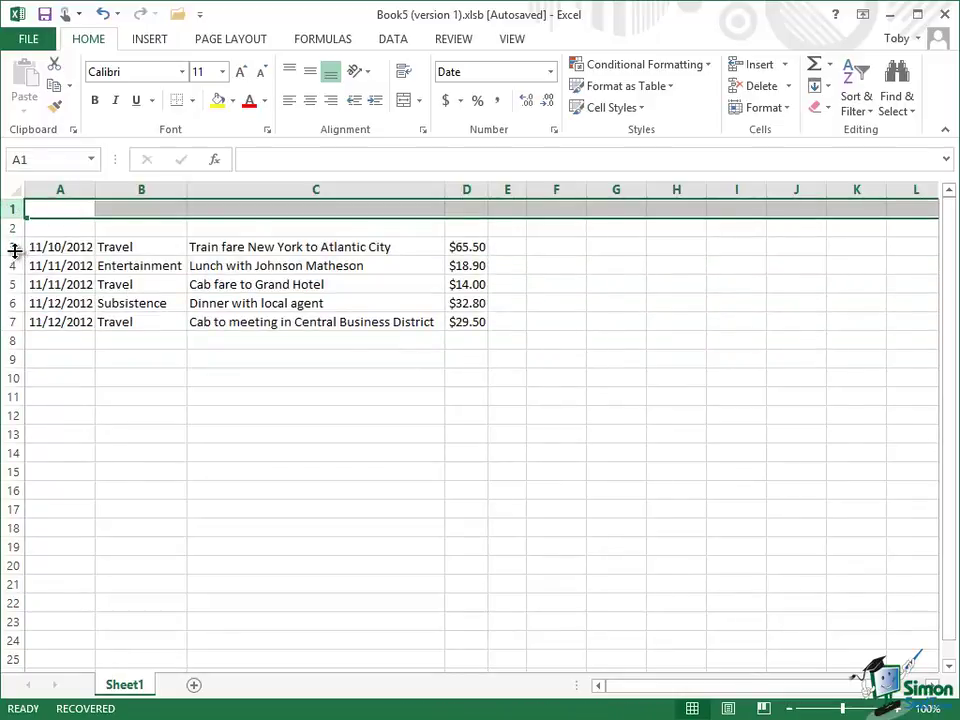
pyautogui.click(10, 246)
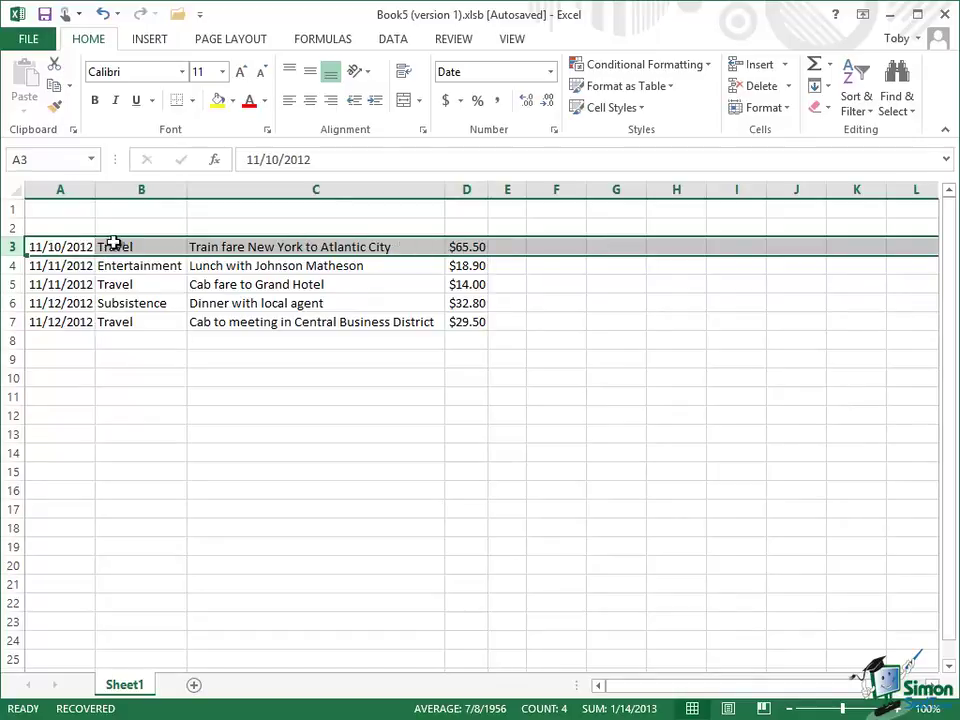
pyautogui.click(11, 246)
pyautogui.click(788, 109)
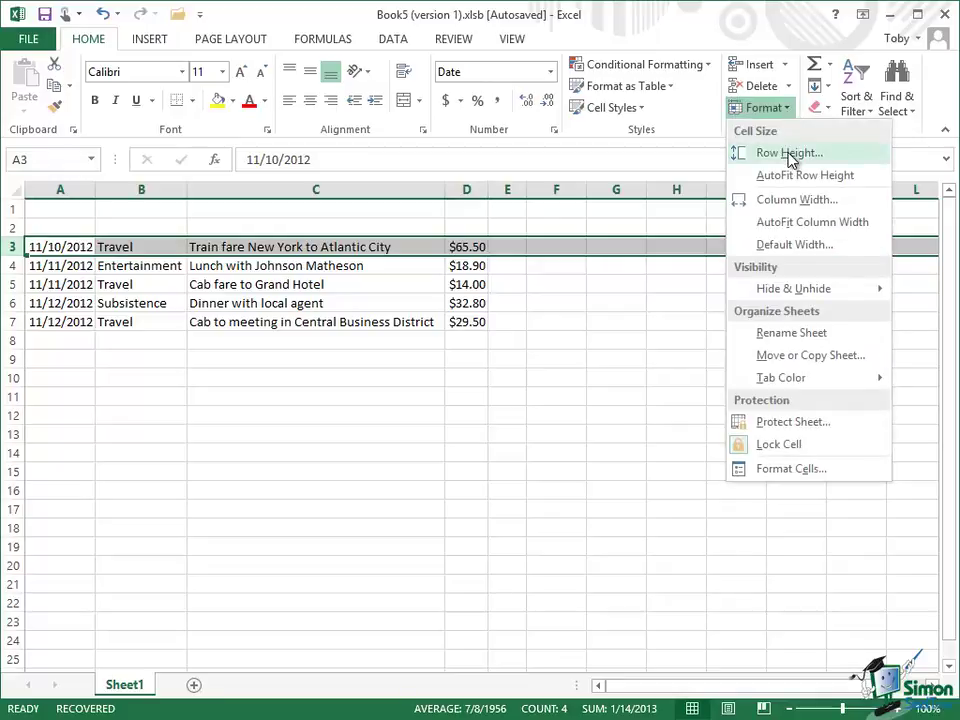
pyautogui.click(790, 154)
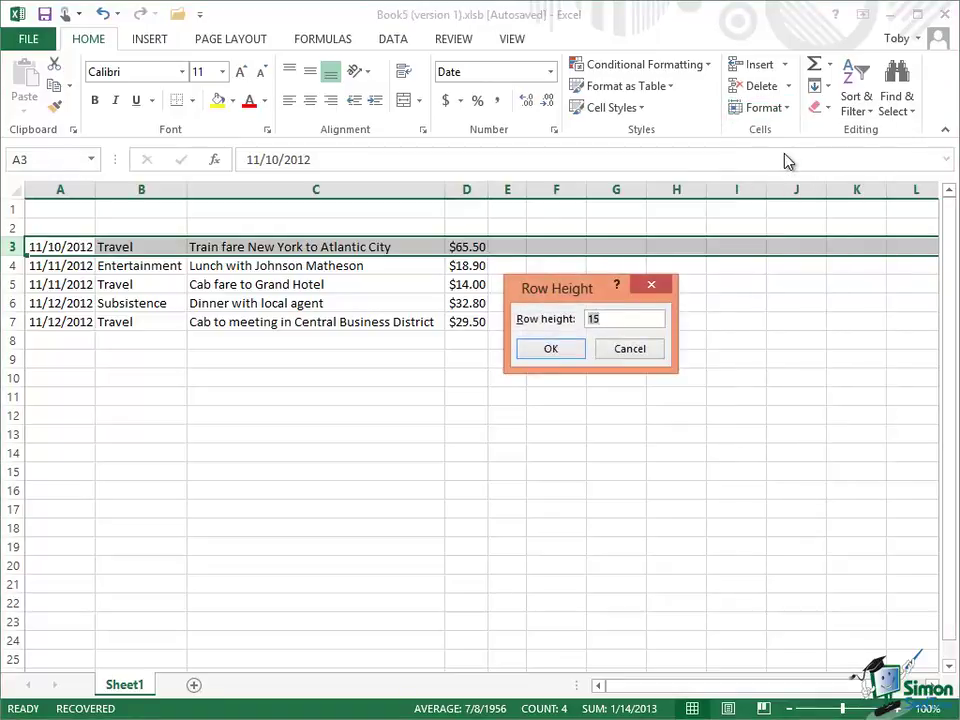
pyautogui.write('5')
pyautogui.click(552, 350)
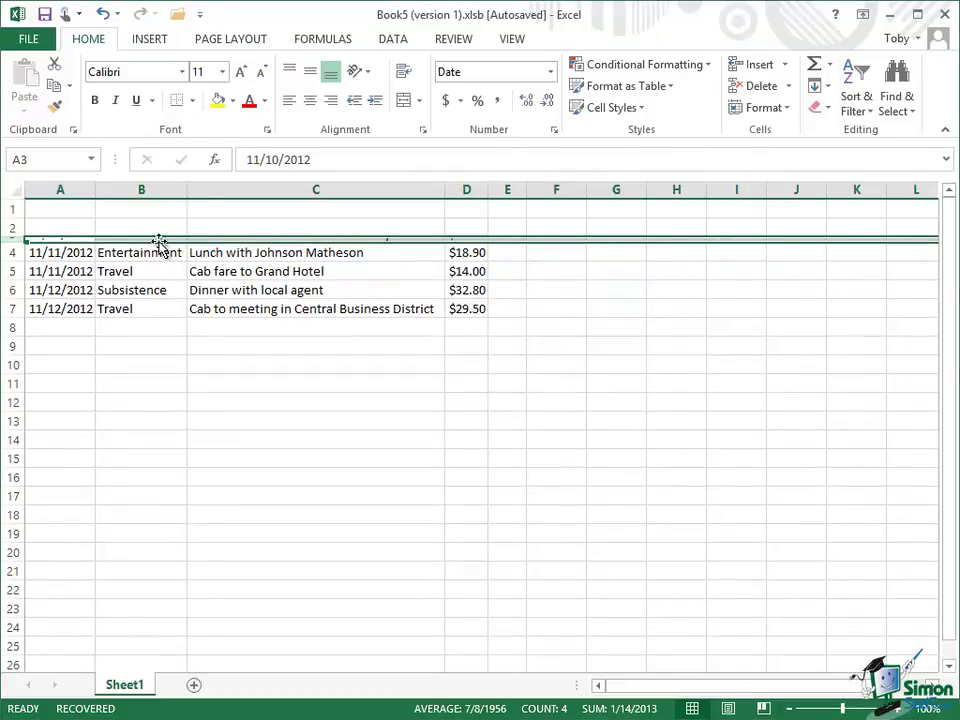
pyautogui.click(106, 14)
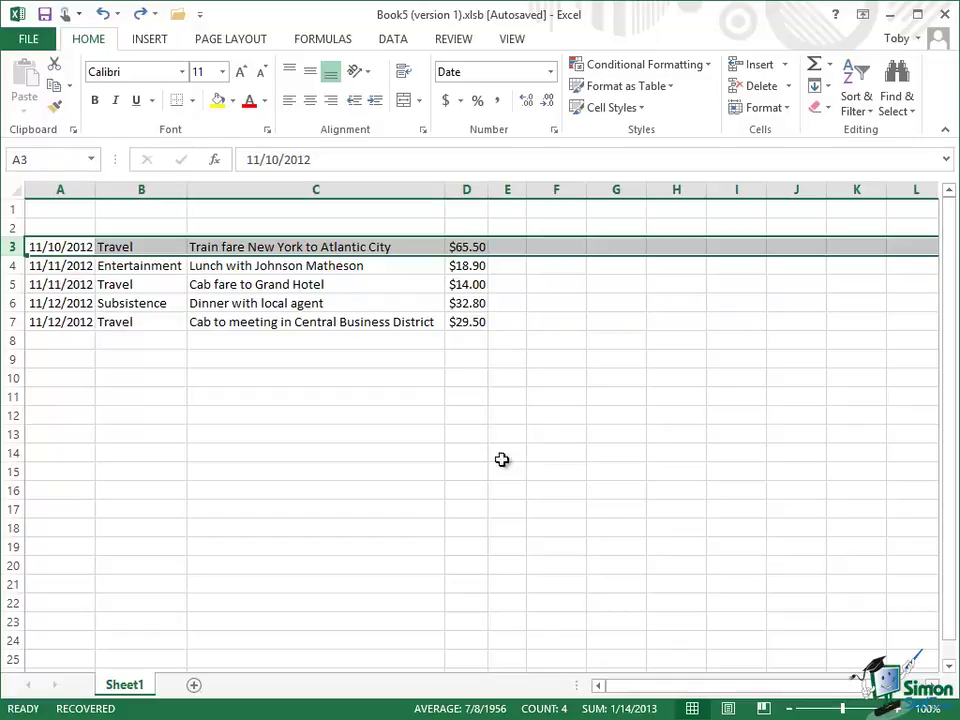
pyautogui.click(14, 190)
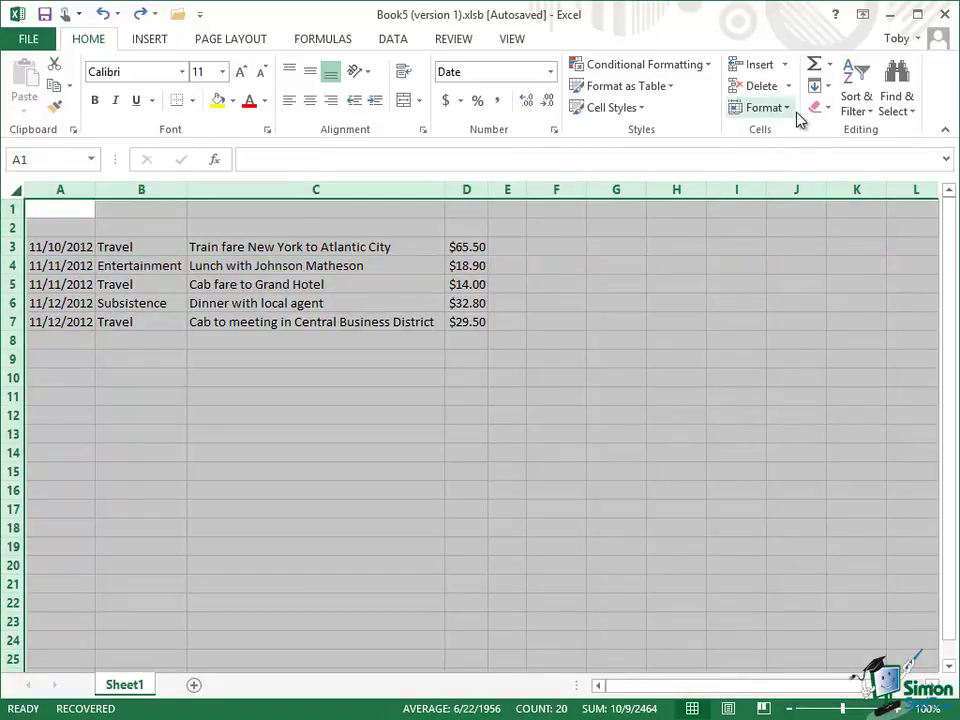
pyautogui.click(765, 108)
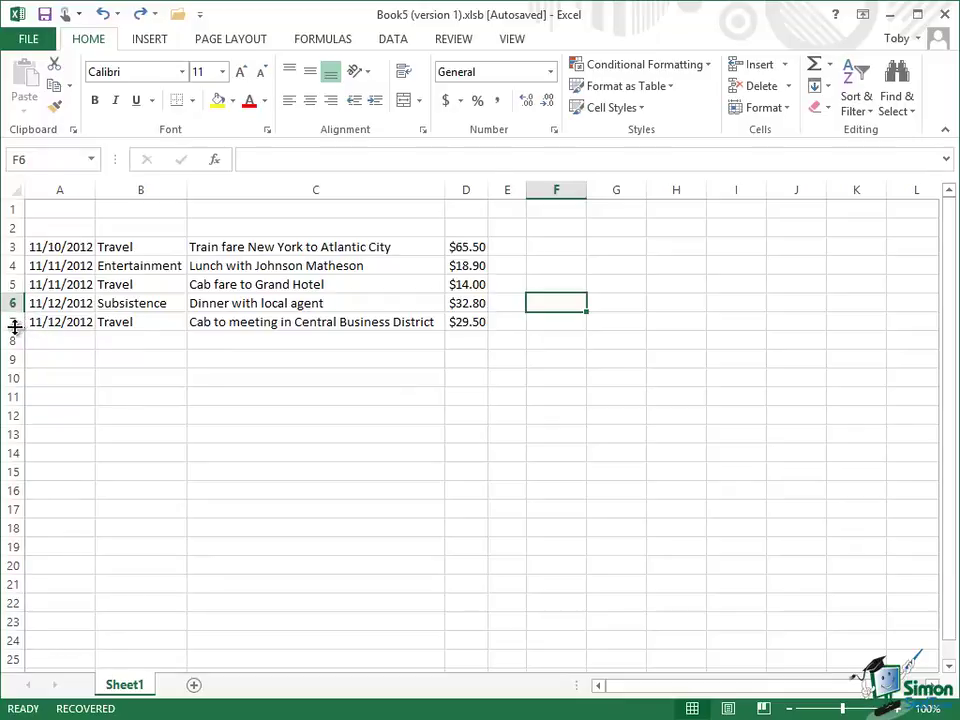
# - Resize row 7 by eye: make it taller, shrink it below its text height, and enlarge it to about twice the standard height
pyautogui.moveTo(11, 331); pyautogui.dragTo(11, 353)
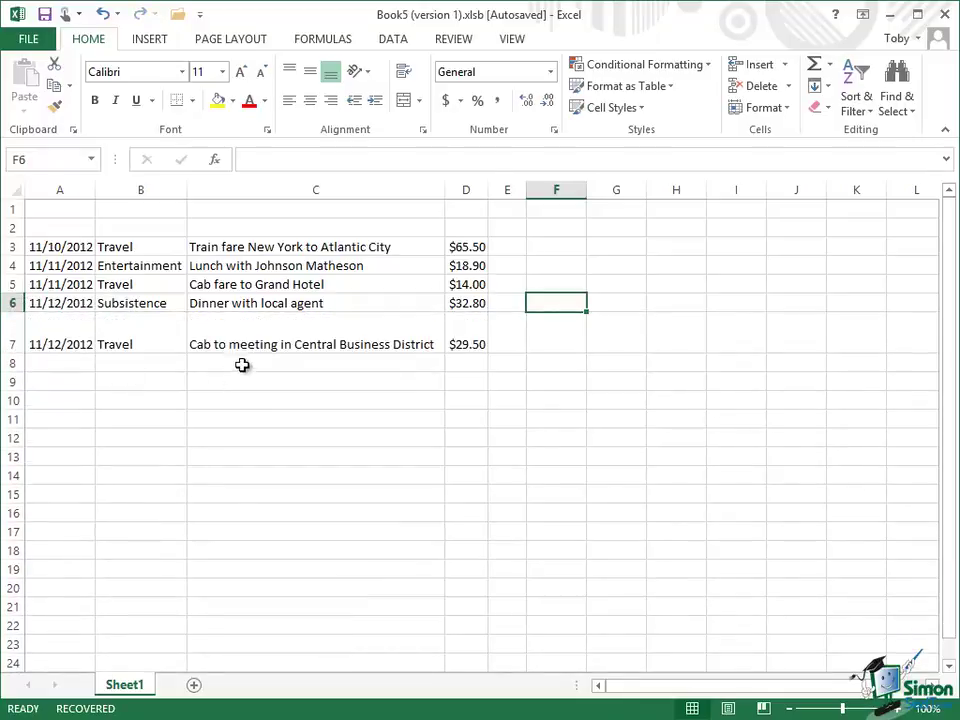
pyautogui.moveTo(10, 352); pyautogui.dragTo(12, 322)
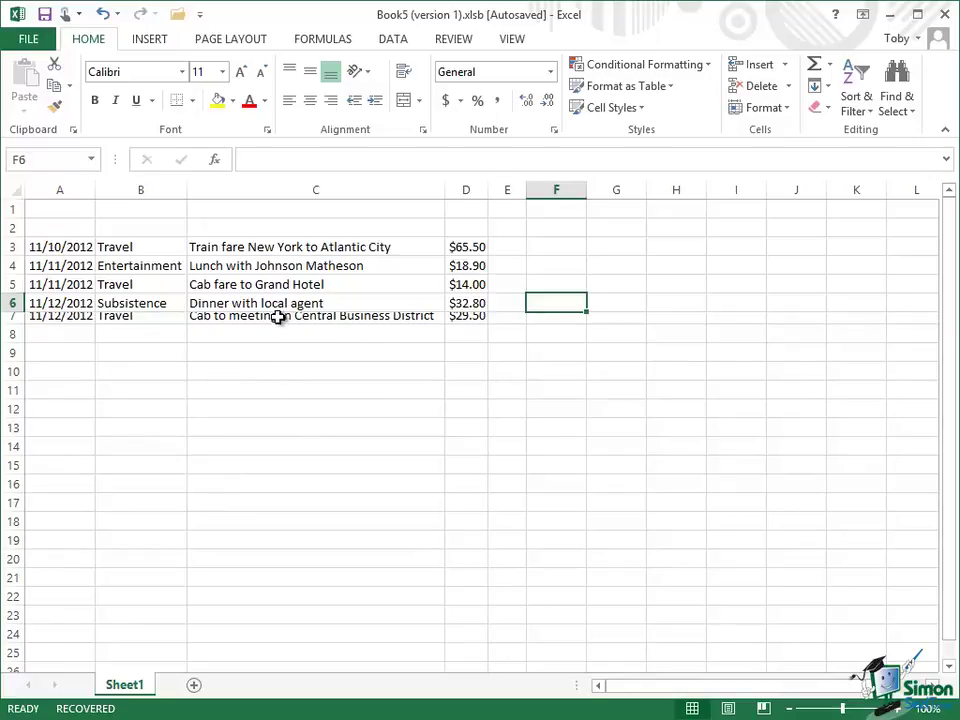
pyautogui.moveTo(18, 323); pyautogui.dragTo(19, 352)
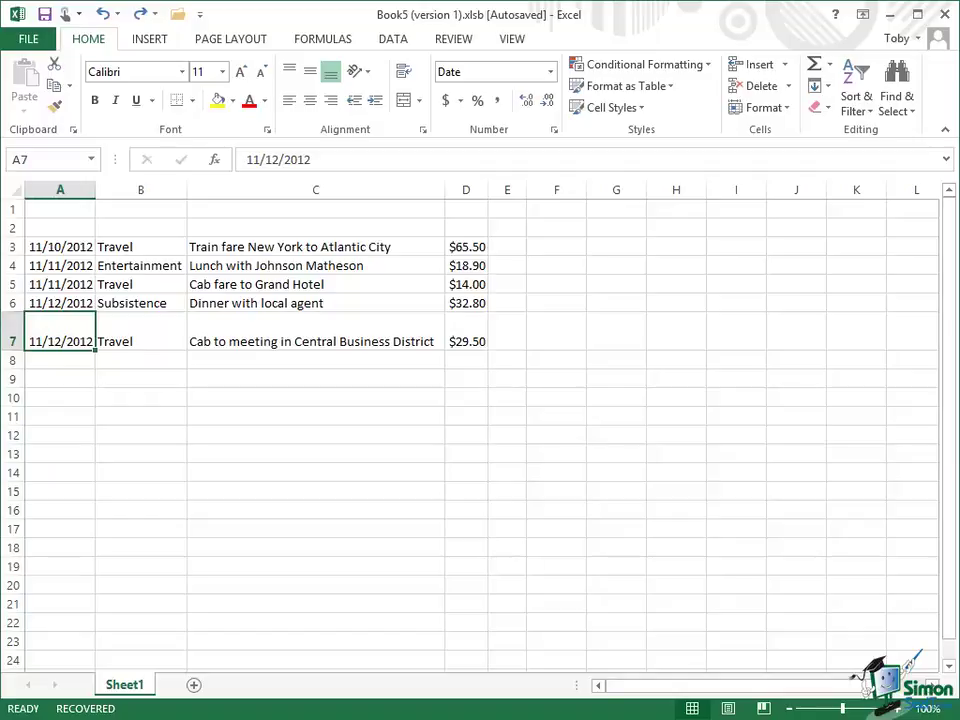
# - Select row 7, reduce it to about one and a half times the standard row height, and open its row commands
pyautogui.click(14, 344)
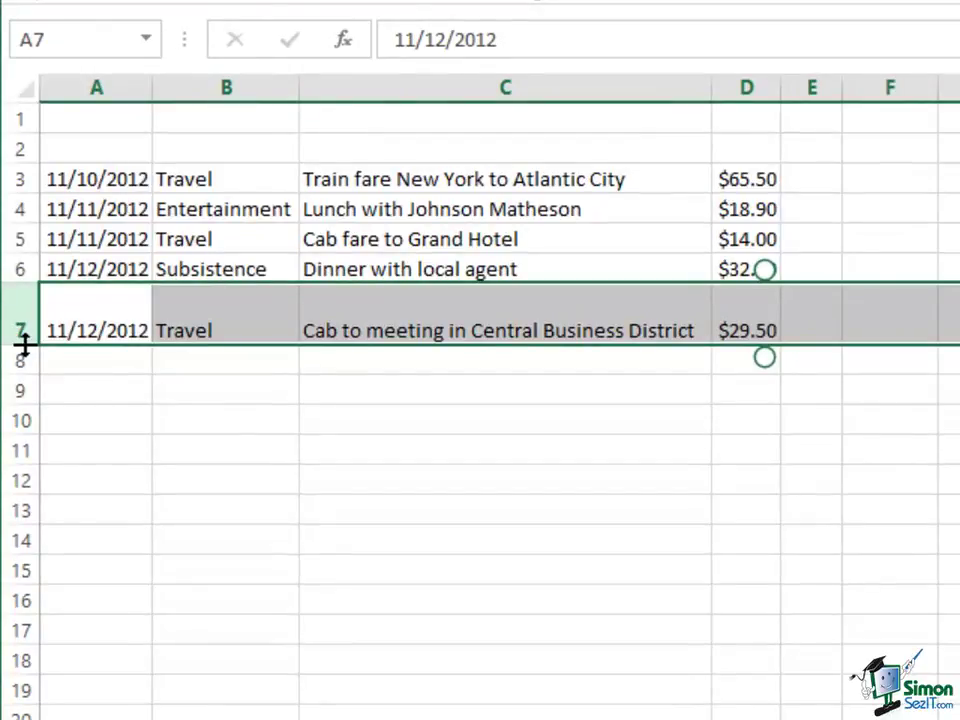
pyautogui.moveTo(24, 345)
pyautogui.mouseDown()
pyautogui.moveTo(26, 414)
pyautogui.moveTo(26, 333)
pyautogui.mouseUp()
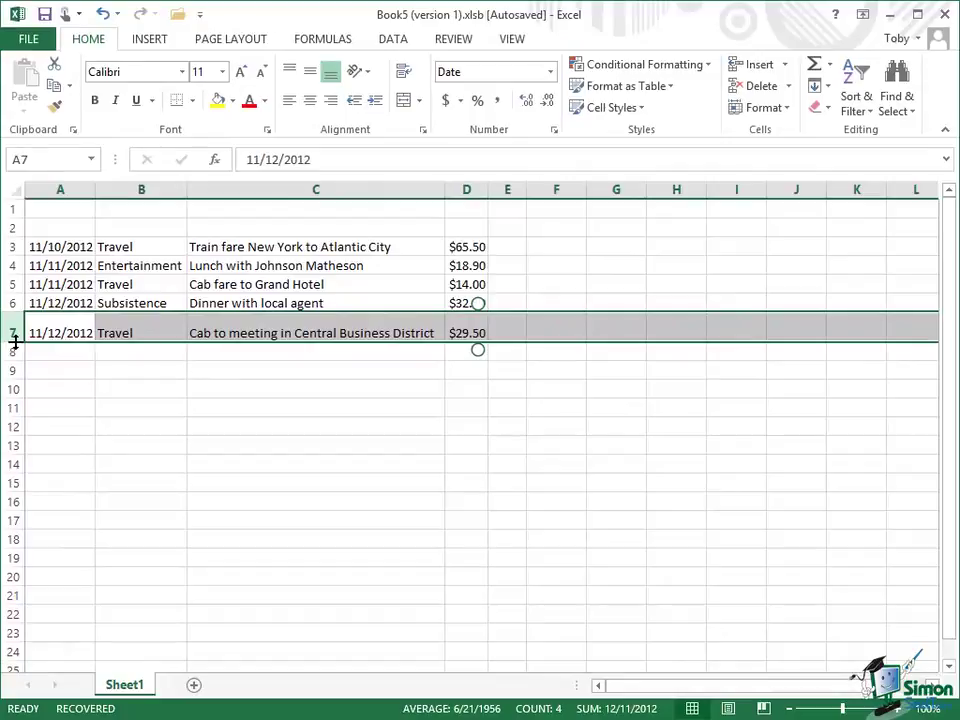
pyautogui.rightClick(15, 342)
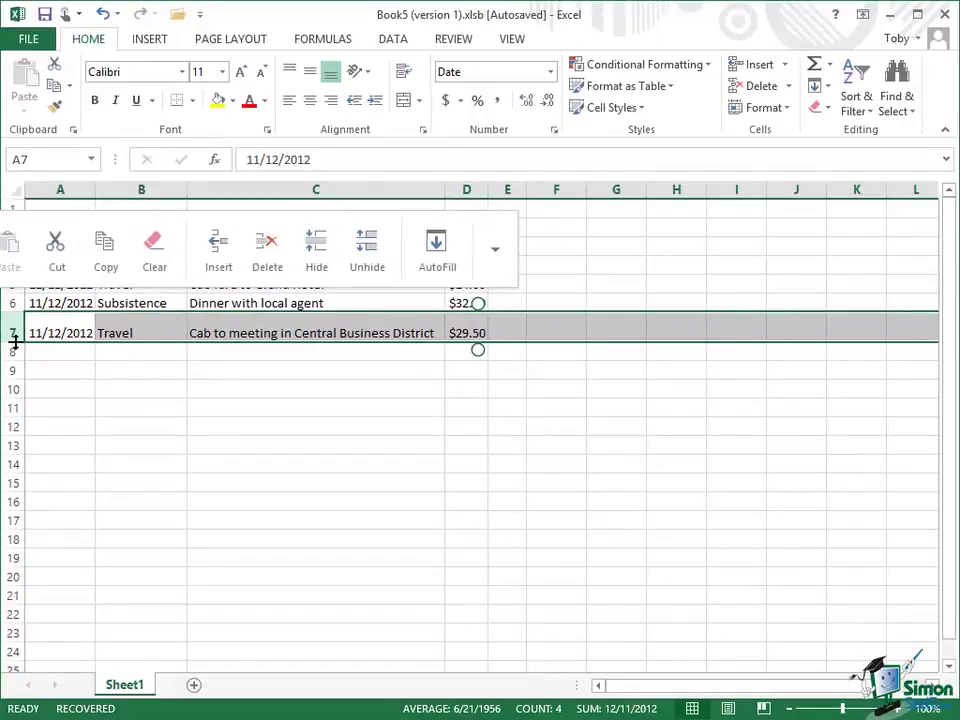